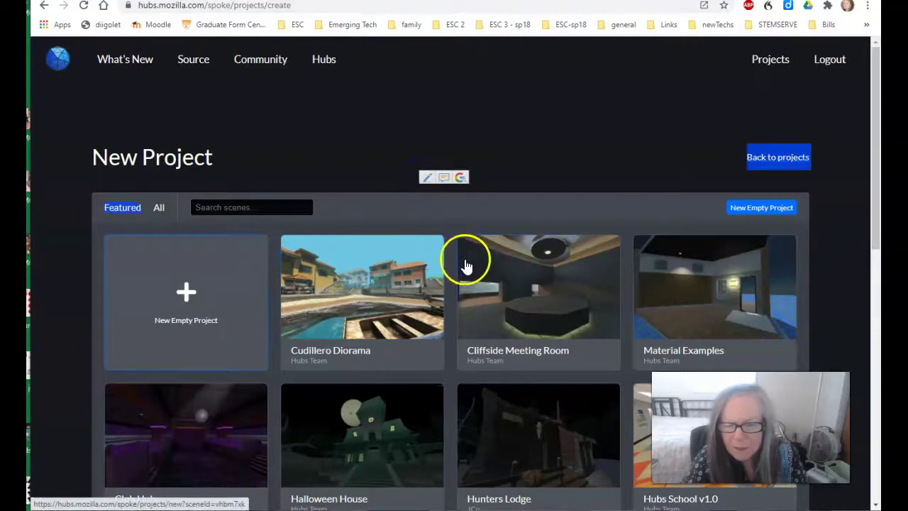
- Browse the complete list of scenes and create a new project from the Hubs School v1.0 scene
{"action": "left_click_drag", "start_coordinate": [738, 425], "coordinate": [715, 111]}
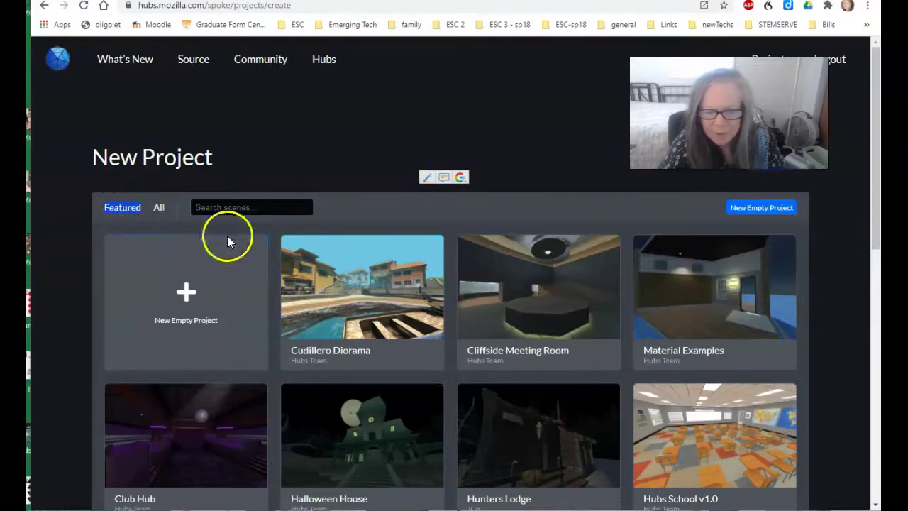
{"action": "left_click", "coordinate": [158, 209]}
{"action": "scroll", "coordinate": [400, 261], "scroll_direction": "down", "scroll_amount": 2}
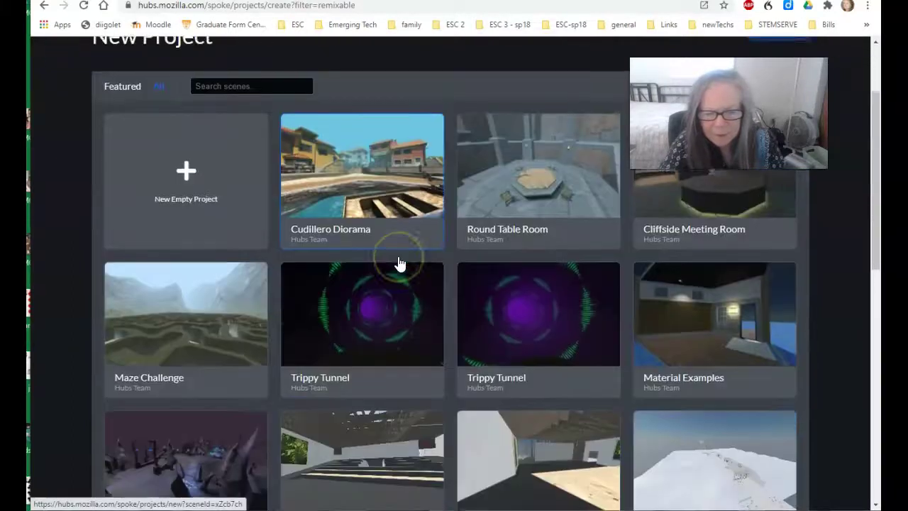
{"action": "scroll", "coordinate": [400, 262], "scroll_direction": "down", "scroll_amount": 5}
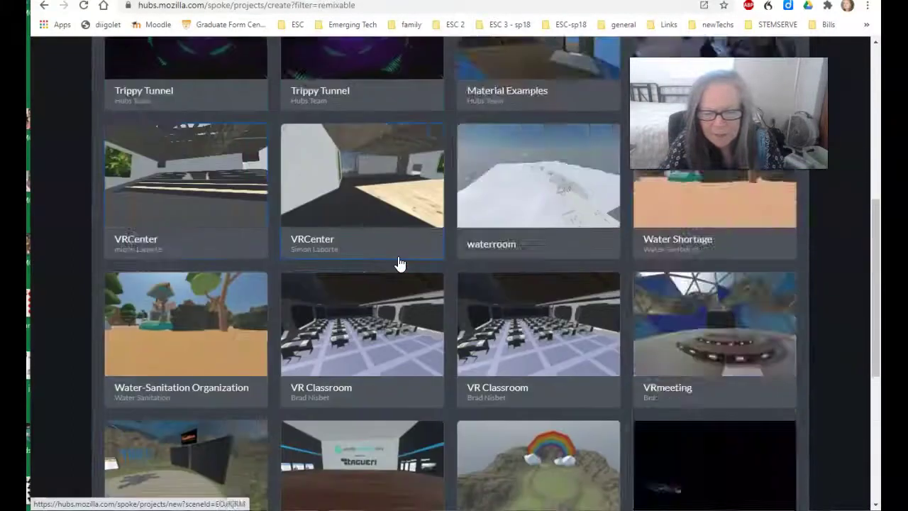
{"action": "scroll", "coordinate": [400, 263], "scroll_direction": "down", "scroll_amount": 5}
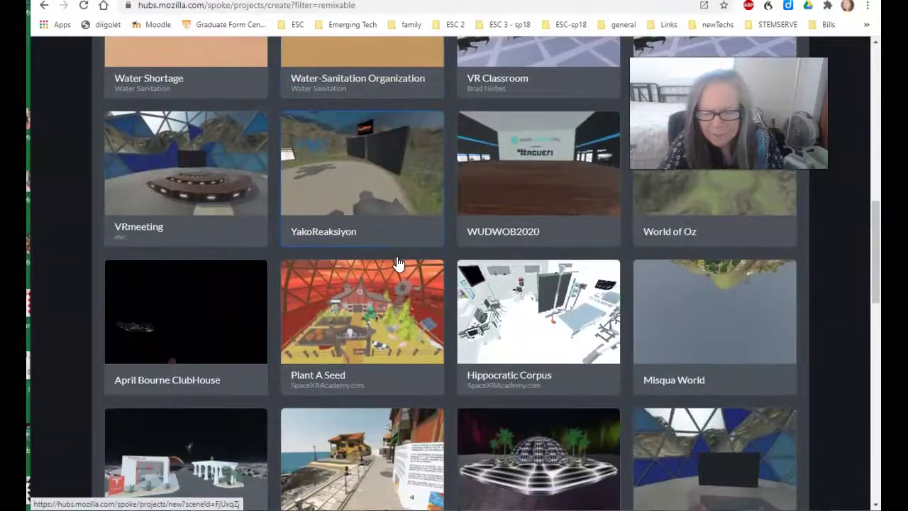
{"action": "scroll", "coordinate": [399, 263], "scroll_direction": "down", "scroll_amount": 3}
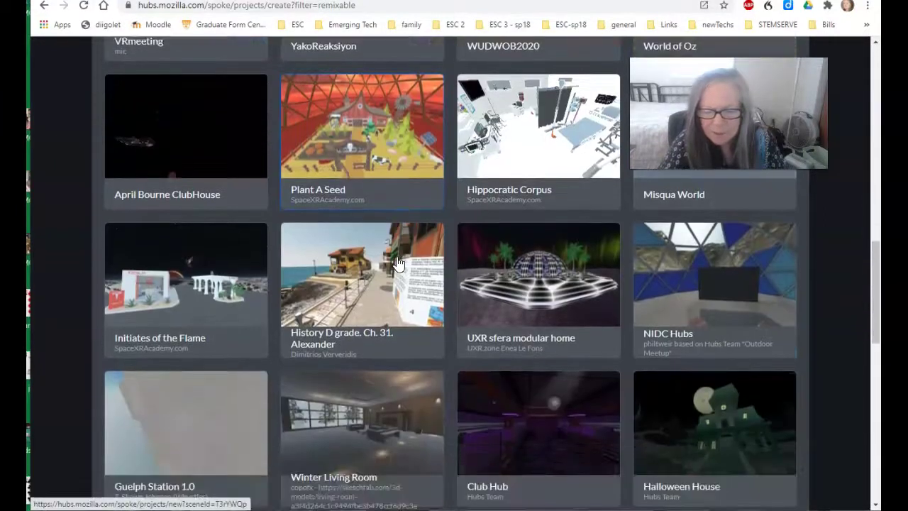
{"action": "scroll", "coordinate": [398, 263], "scroll_direction": "down", "scroll_amount": 4}
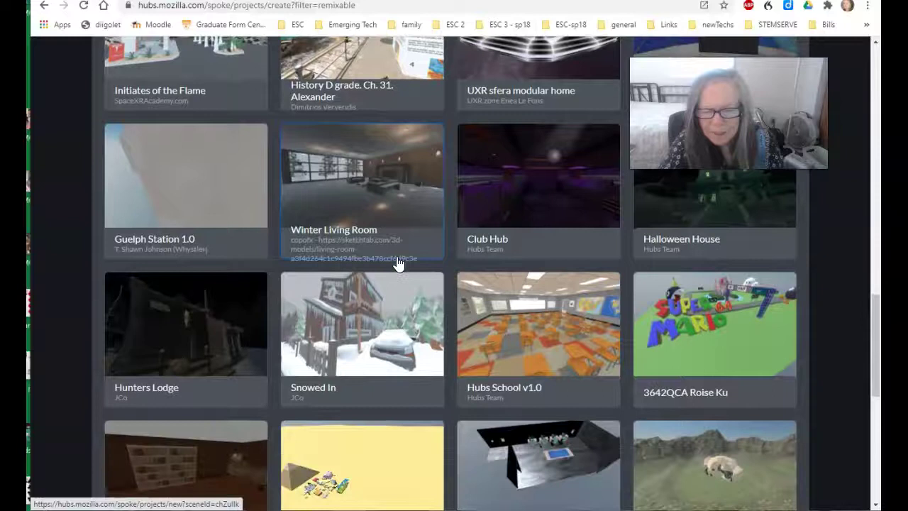
{"action": "scroll", "coordinate": [398, 263], "scroll_direction": "down", "scroll_amount": 1}
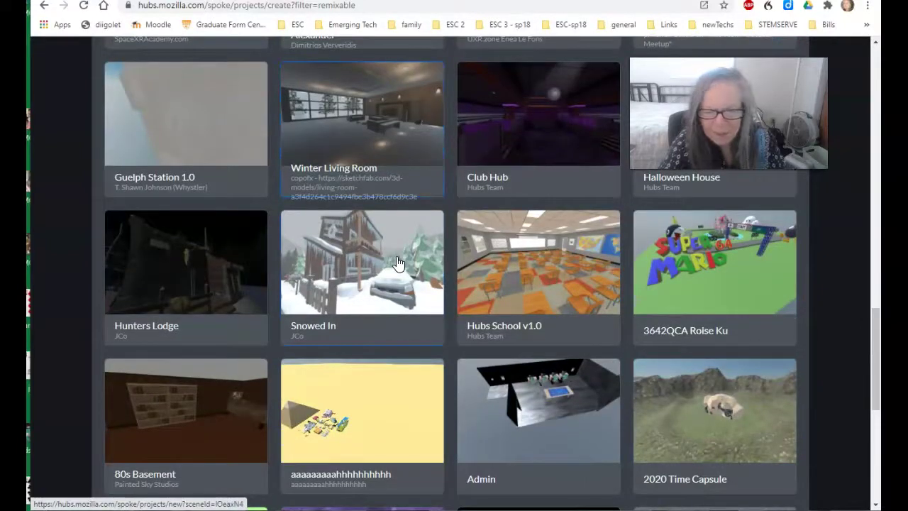
{"action": "left_click", "coordinate": [522, 279]}
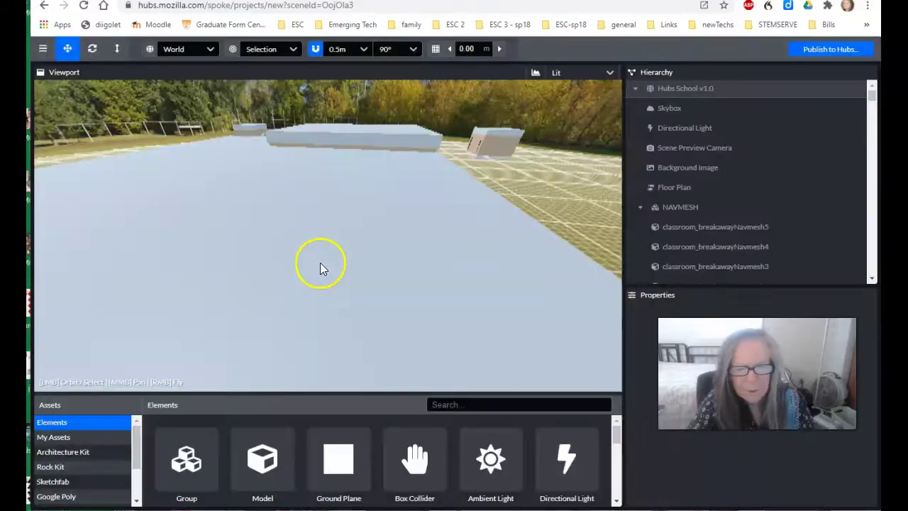
- Examine the school building's exterior walls, windows and roof from several angles in the viewport
{"action": "left_click_drag", "start_coordinate": [376, 233], "coordinate": [335, 218]}
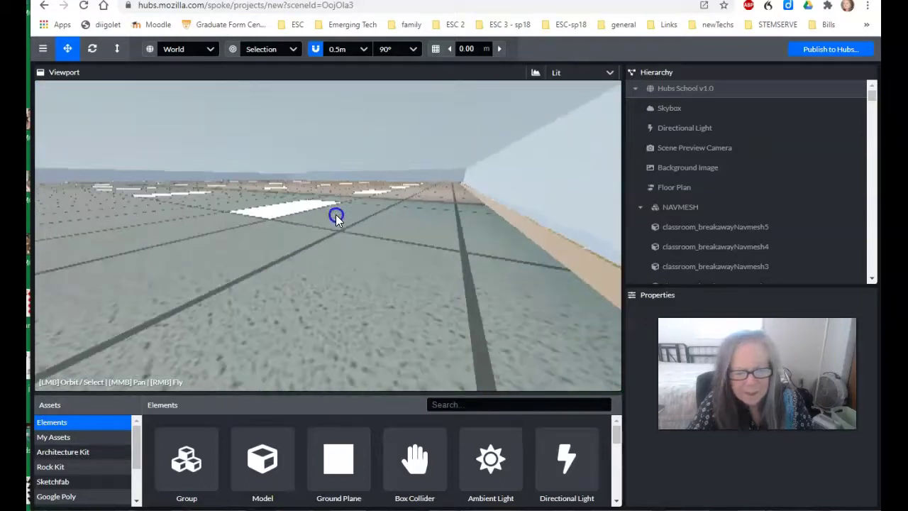
{"action": "left_click_drag", "start_coordinate": [340, 229], "coordinate": [277, 232]}
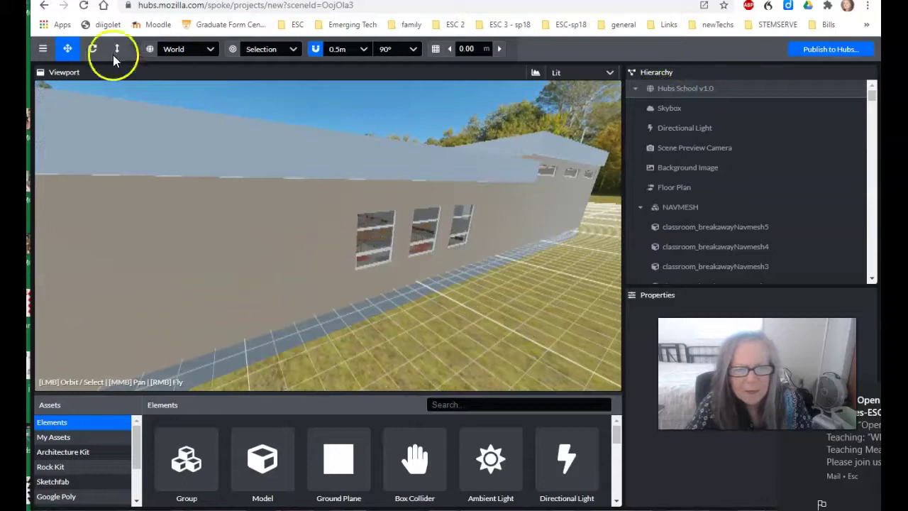
{"action": "left_click_drag", "start_coordinate": [210, 175], "coordinate": [302, 201]}
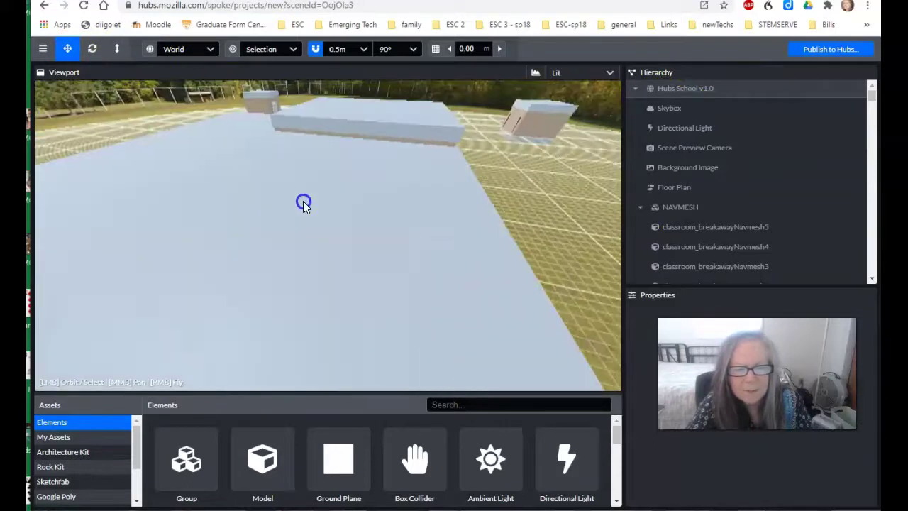
{"action": "left_click_drag", "start_coordinate": [577, 273], "coordinate": [531, 260]}
- Inspect the Room1_Reading18 waypoint, the classroom ground model and the Room1_Reading17 waypoint, reviewing their properties and locations in the scene
{"action": "scroll", "coordinate": [747, 214], "scroll_direction": "down", "scroll_amount": 10}
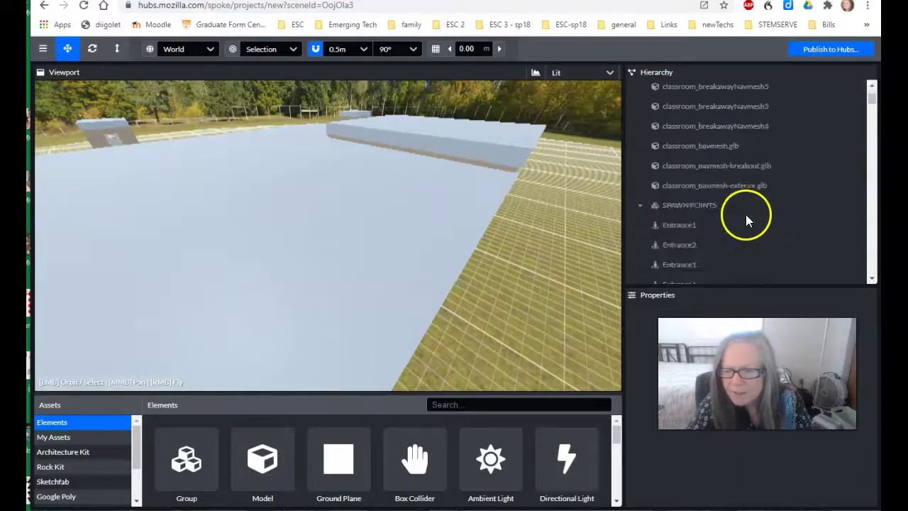
{"action": "scroll", "coordinate": [743, 214], "scroll_direction": "down", "scroll_amount": 3}
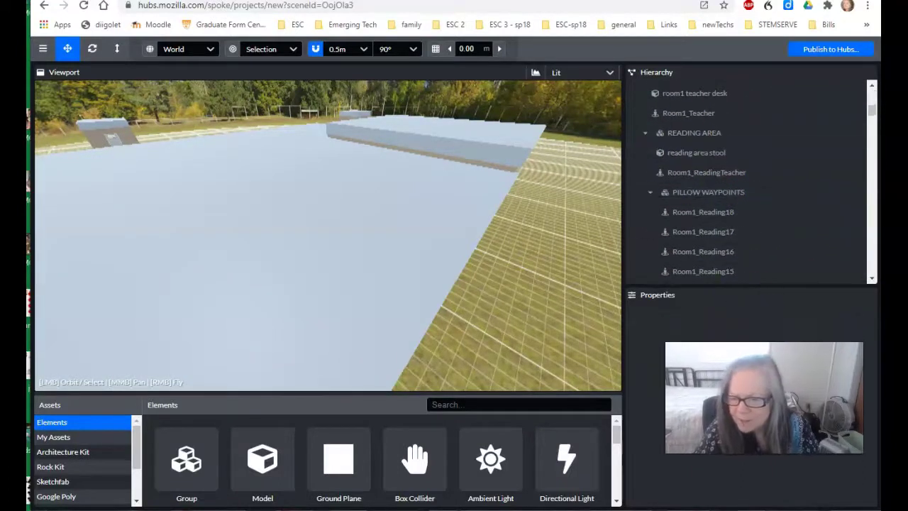
{"action": "left_click", "coordinate": [714, 217]}
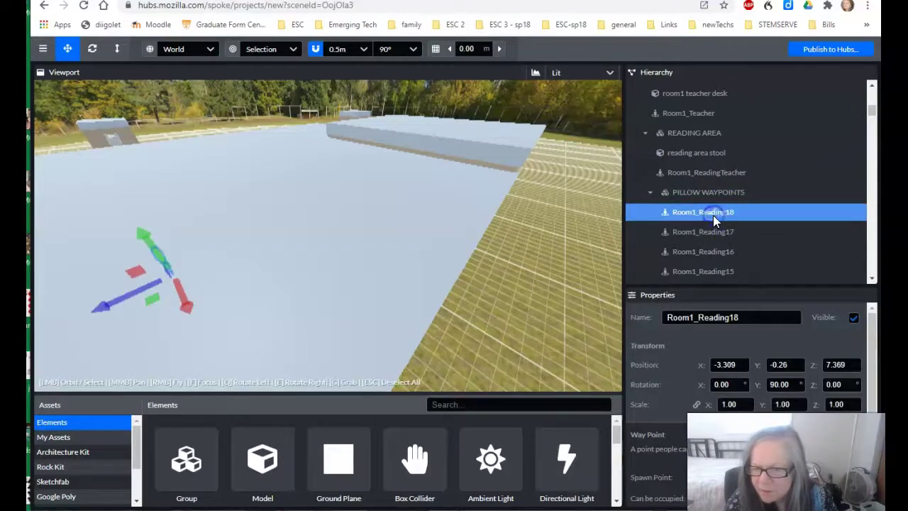
{"action": "left_click", "coordinate": [545, 230]}
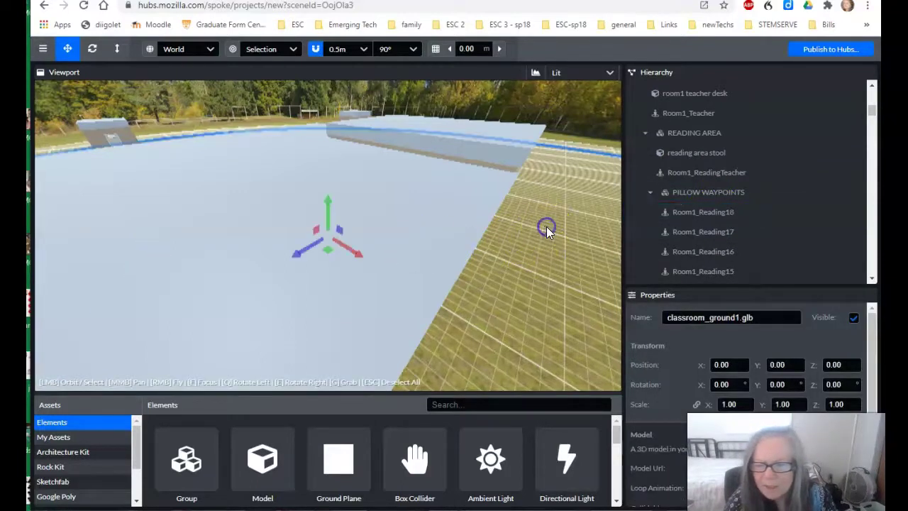
{"action": "left_click", "coordinate": [673, 231]}
{"action": "scroll", "coordinate": [568, 245], "scroll_direction": "down", "scroll_amount": 5}
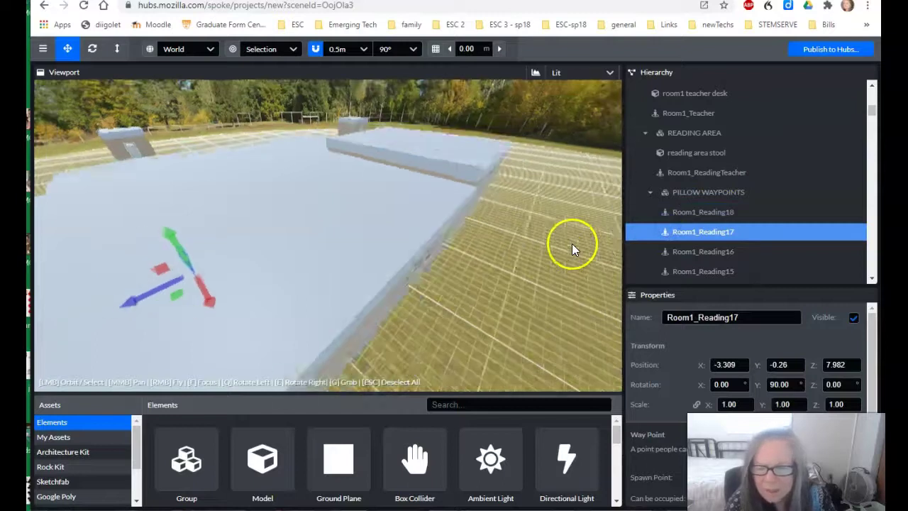
{"action": "scroll", "coordinate": [564, 248], "scroll_direction": "down", "scroll_amount": 2}
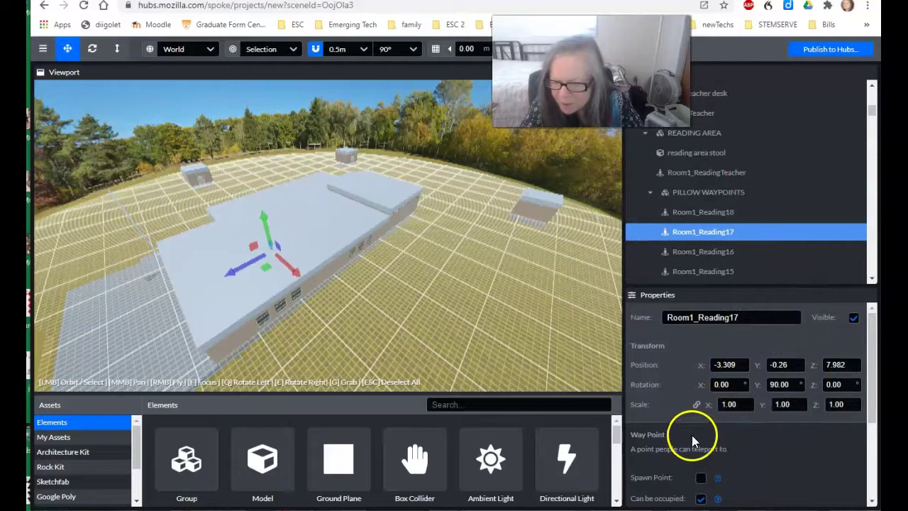
{"action": "left_click_drag", "start_coordinate": [870, 414], "coordinate": [868, 361]}
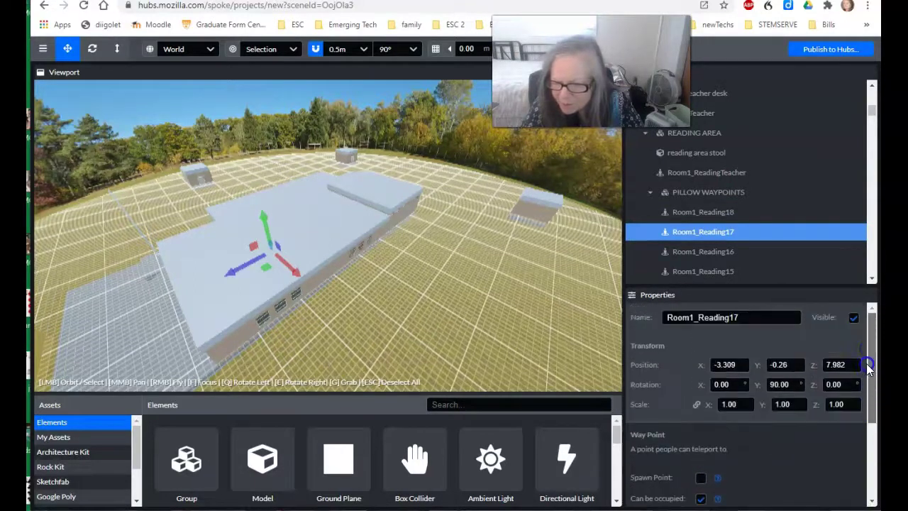
- Show the personally uploaded assets and look through the available items
{"action": "mouse_move", "coordinate": [190, 483]}
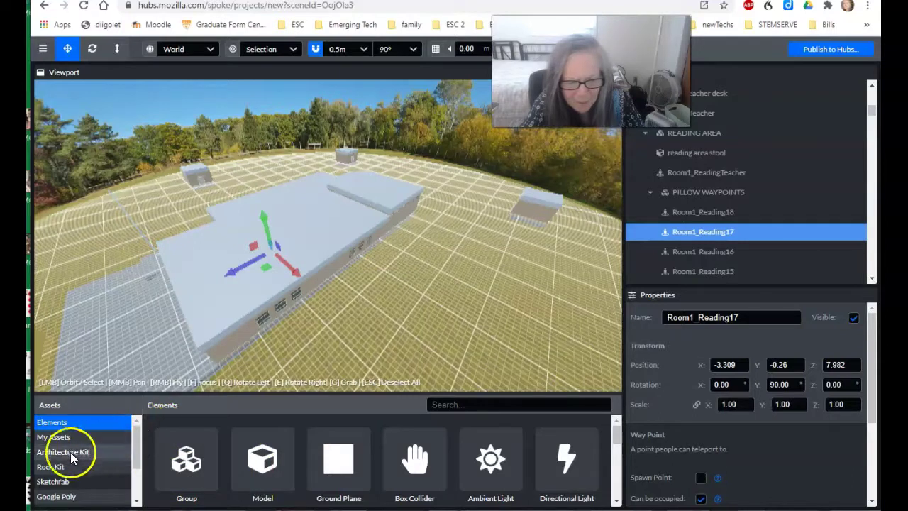
{"action": "left_click", "coordinate": [67, 437]}
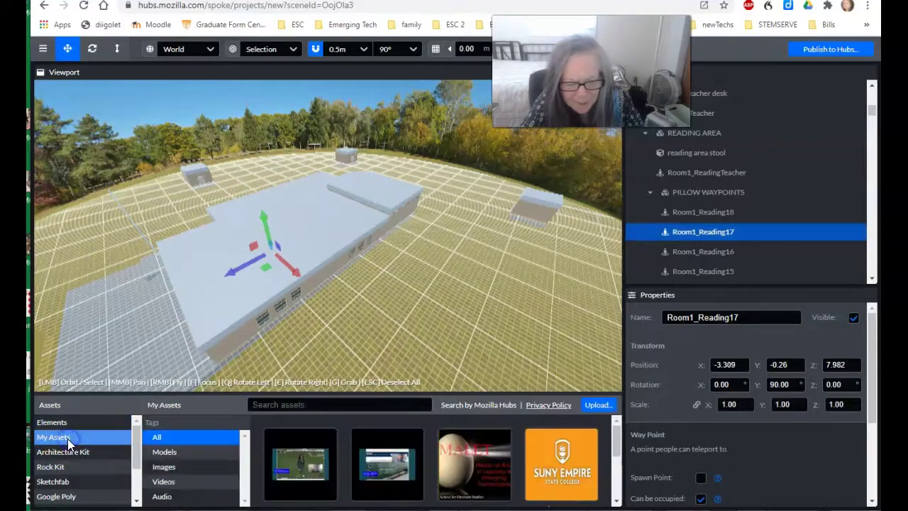
{"action": "mouse_move", "coordinate": [576, 438]}
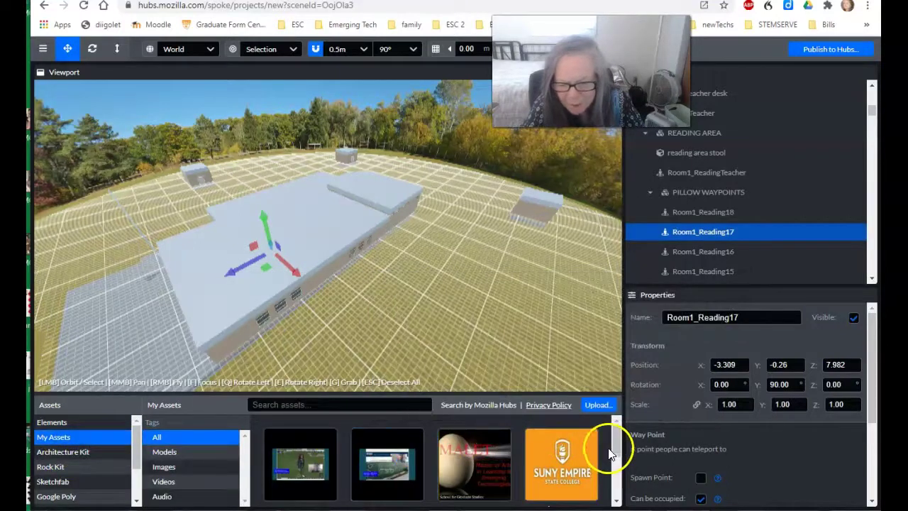
{"action": "left_click_drag", "start_coordinate": [615, 444], "coordinate": [620, 423]}
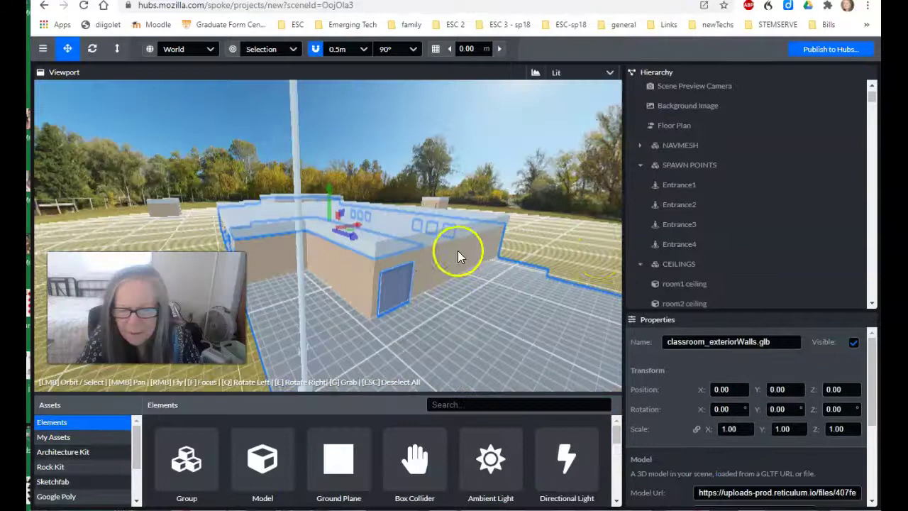
- Select the SPAWN POINTS group and each spawn point from Entrance1 to Entrance4 to check where visitors enter the school
{"action": "left_click", "coordinate": [673, 165]}
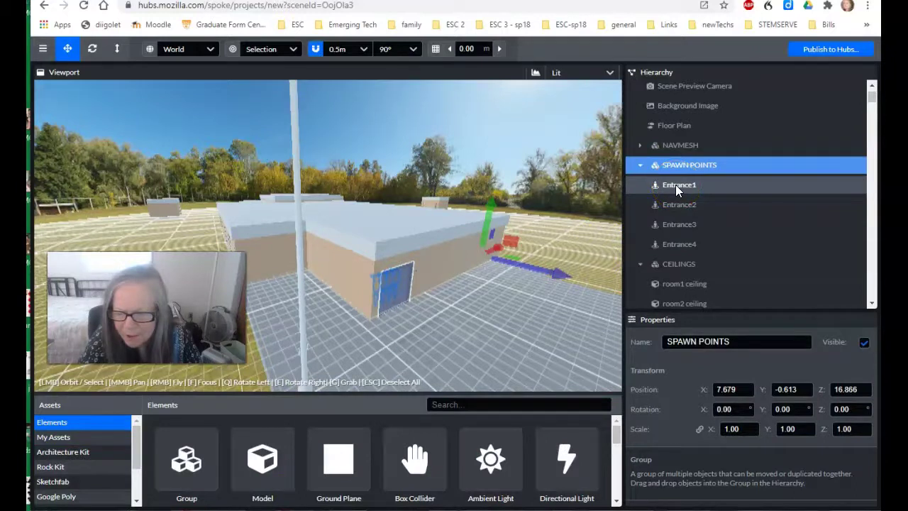
{"action": "left_click", "coordinate": [675, 184]}
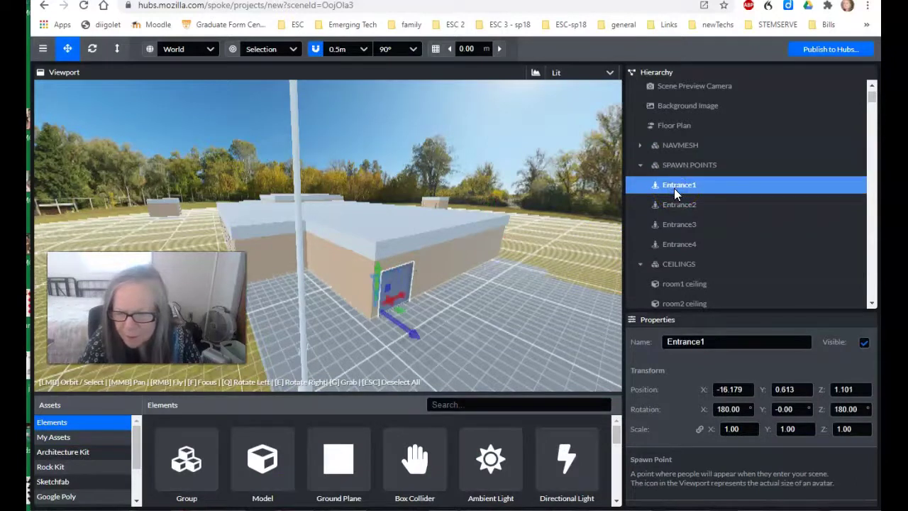
{"action": "left_click", "coordinate": [672, 205]}
{"action": "left_click", "coordinate": [672, 224]}
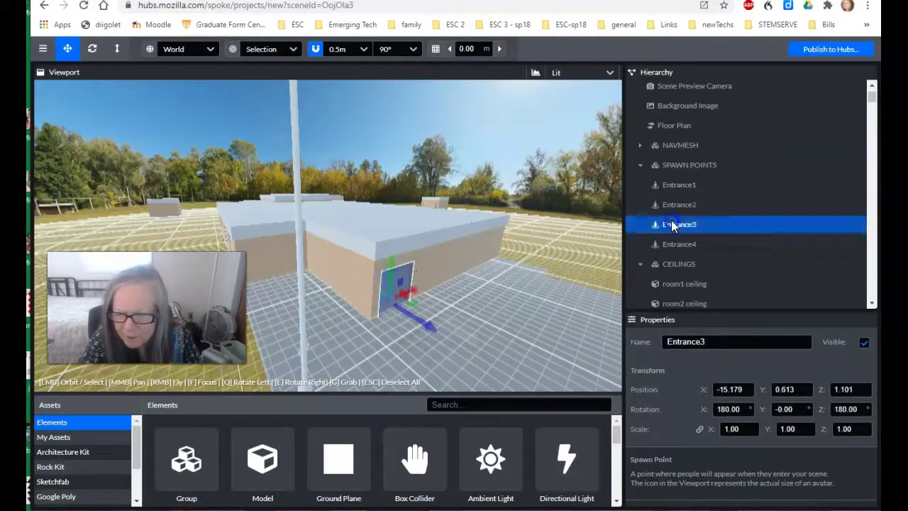
{"action": "left_click", "coordinate": [673, 244]}
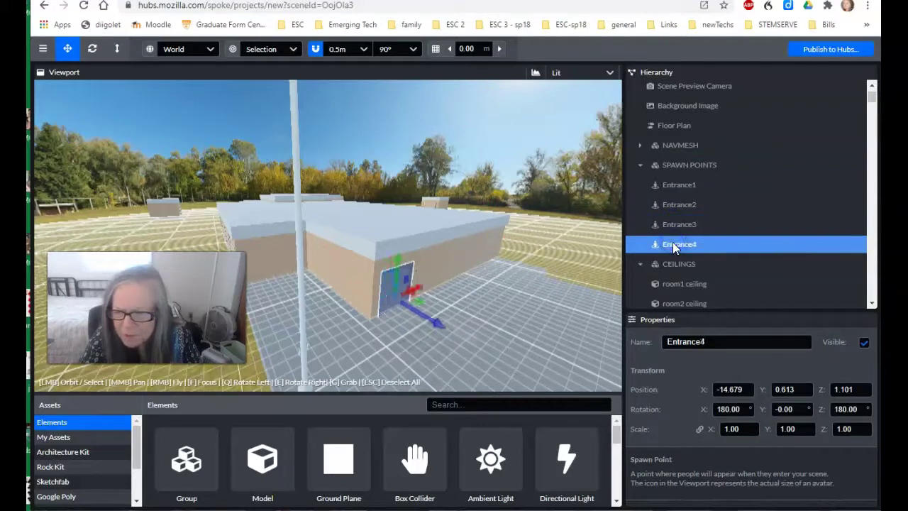
- Save the project as Hubs School v1.0 and publish the scene to Hubs, keeping remixing and promotion disabled
{"action": "left_click", "coordinate": [823, 49]}
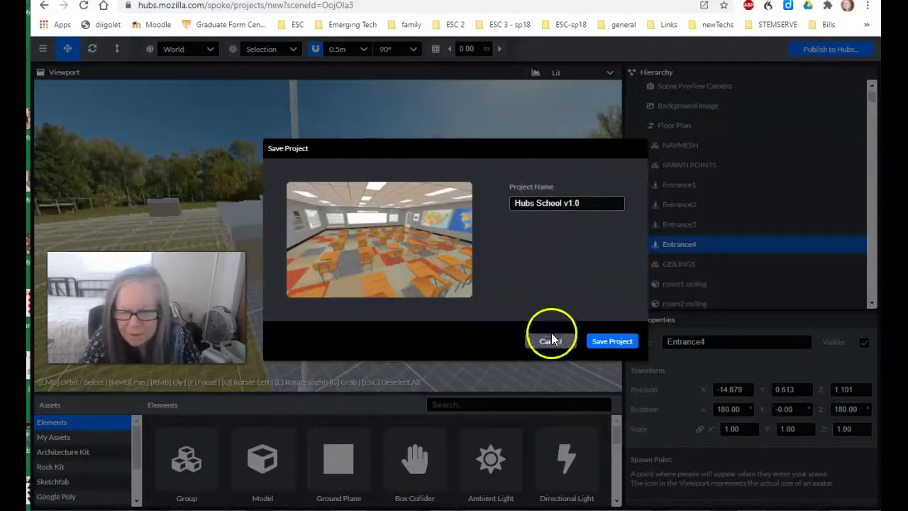
{"action": "left_click", "coordinate": [596, 342]}
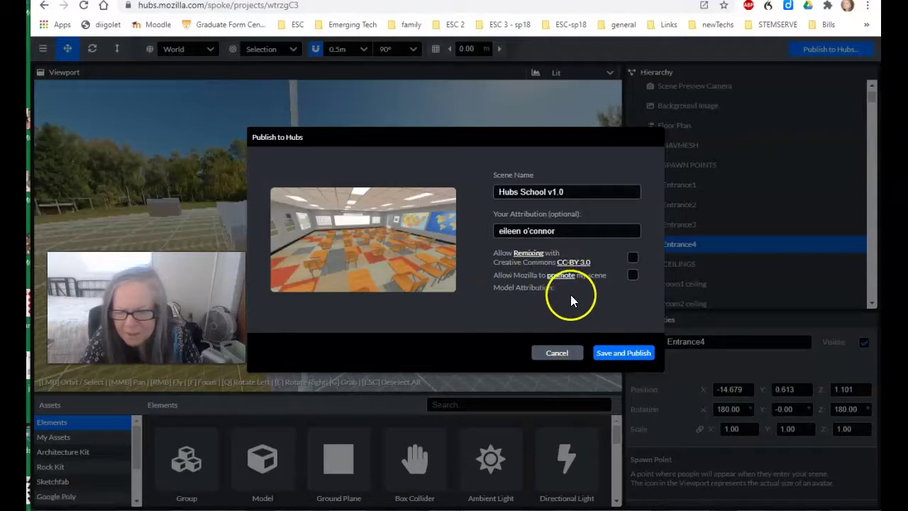
{"action": "left_click", "coordinate": [619, 352]}
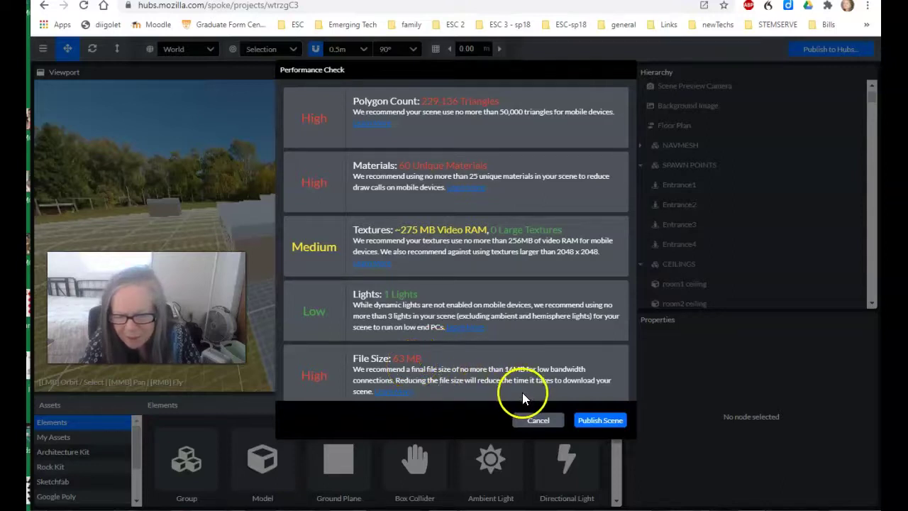
{"action": "left_click", "coordinate": [594, 422]}
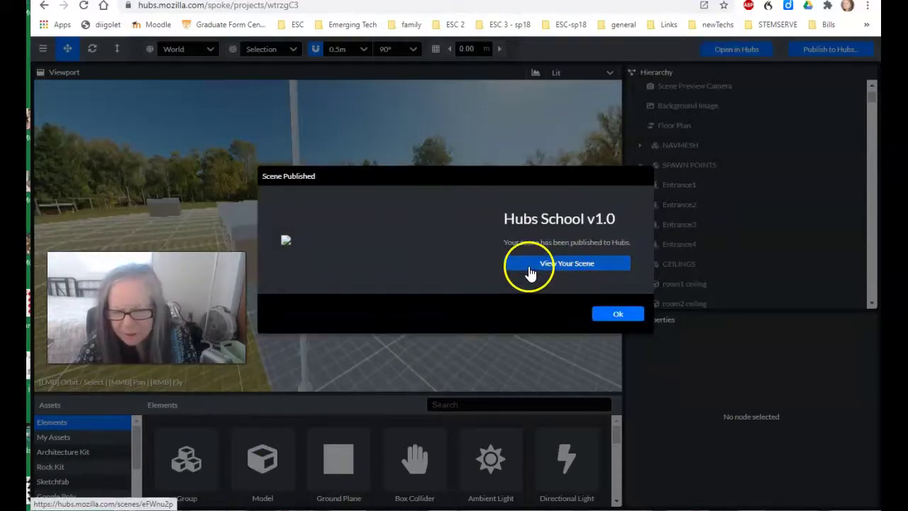
- View the published scene, create a room with it, and enter the room on screen with the microphone muted
{"action": "left_click", "coordinate": [528, 272]}
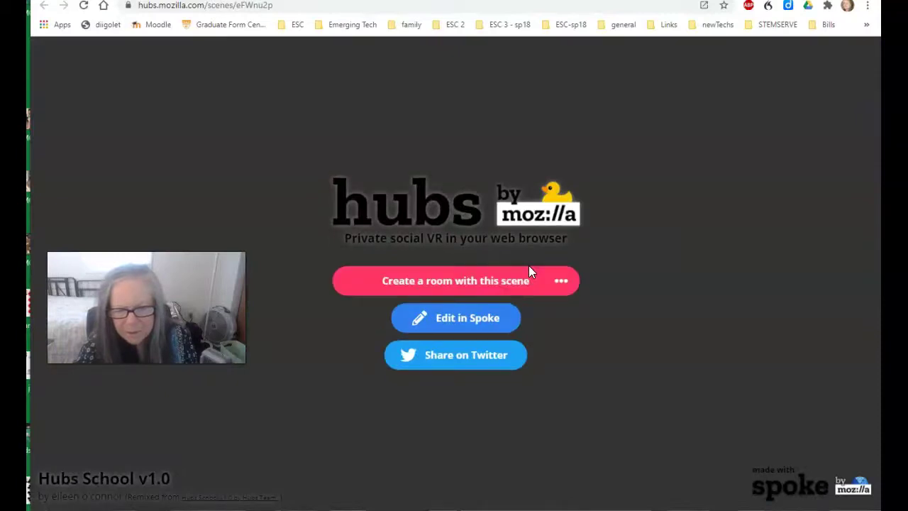
{"action": "left_click", "coordinate": [482, 284]}
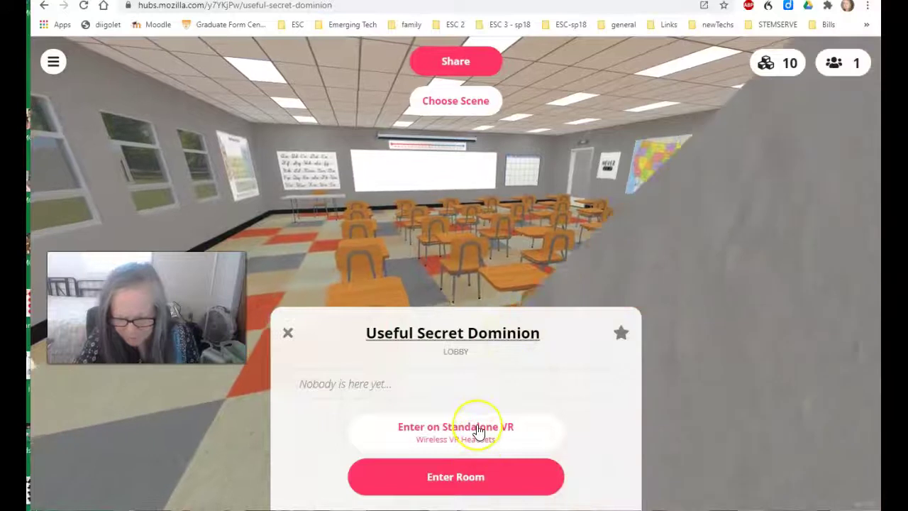
{"action": "left_click", "coordinate": [468, 475]}
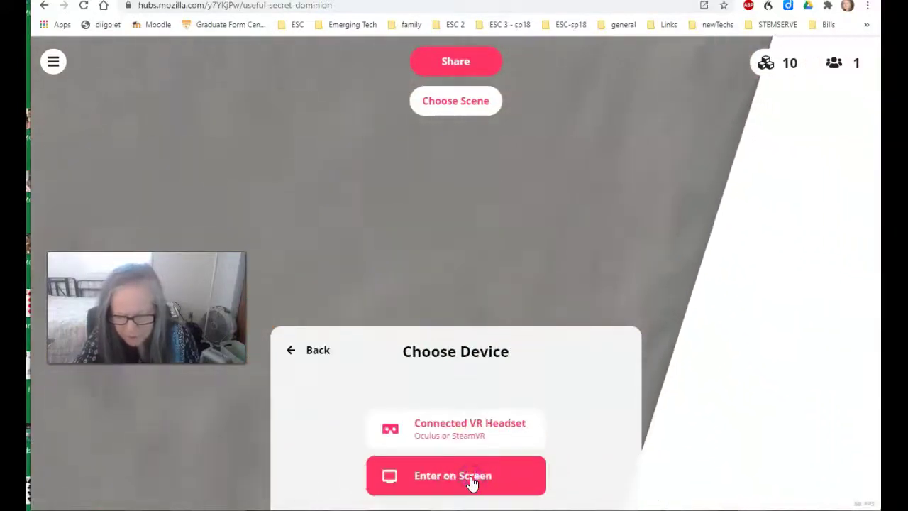
{"action": "left_click", "coordinate": [472, 481]}
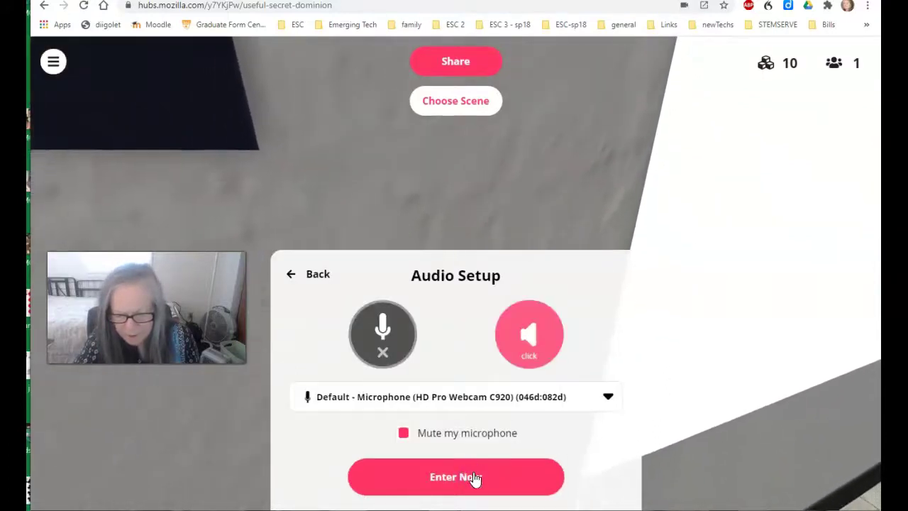
{"action": "left_click", "coordinate": [474, 477]}
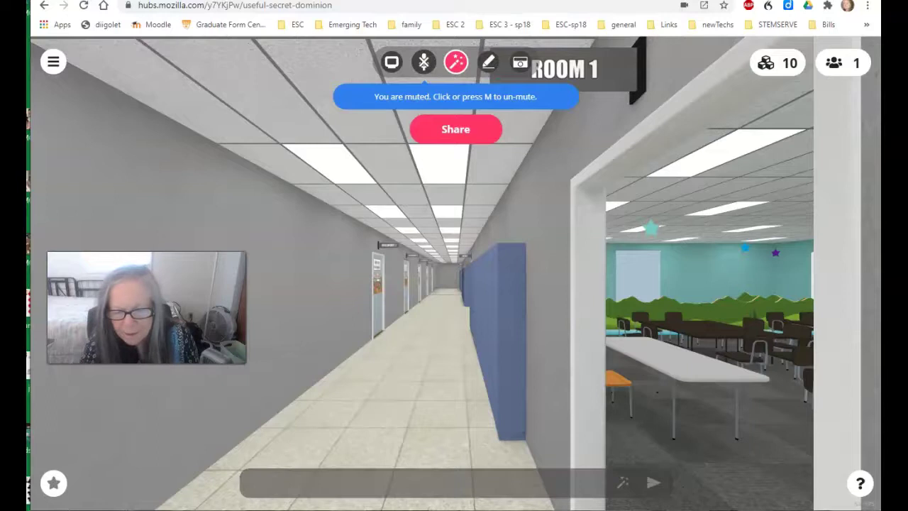
- Look around the hallway beside Room 1 and check the list of objects in the room
{"action": "key", "text": "d"}
{"action": "key", "text": "a"}
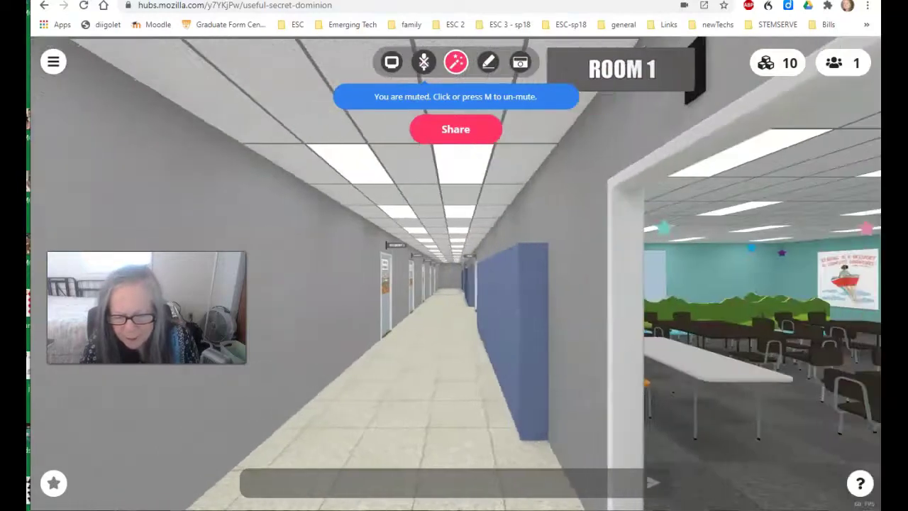
{"action": "left_click_drag", "start_coordinate": [822, 339], "coordinate": [866, 330]}
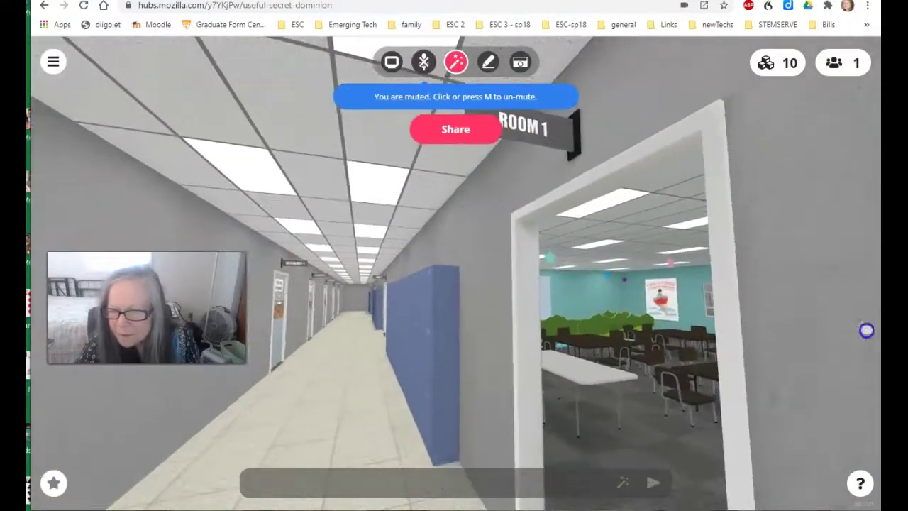
{"action": "left_click", "coordinate": [776, 62]}
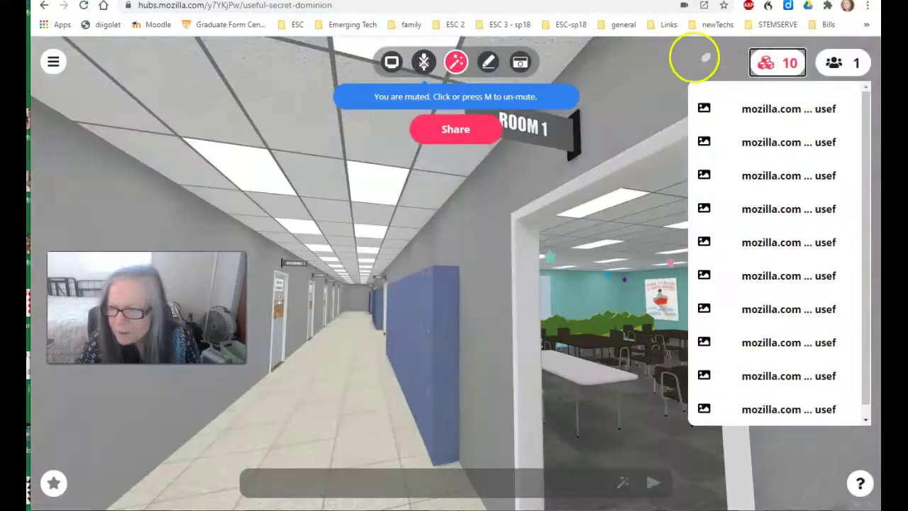
{"action": "left_click", "coordinate": [705, 61]}
- Walk down the hallway from Room 1 past the Breakout 1 door to the doorway of Room 2
{"action": "left_click_drag", "start_coordinate": [497, 226], "coordinate": [422, 250]}
{"action": "key", "text": "w"}
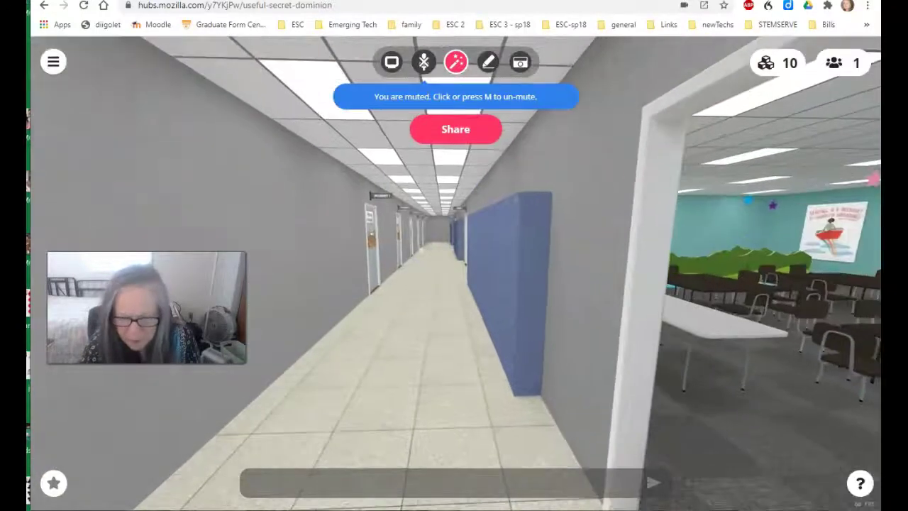
{"action": "key", "text": "w"}
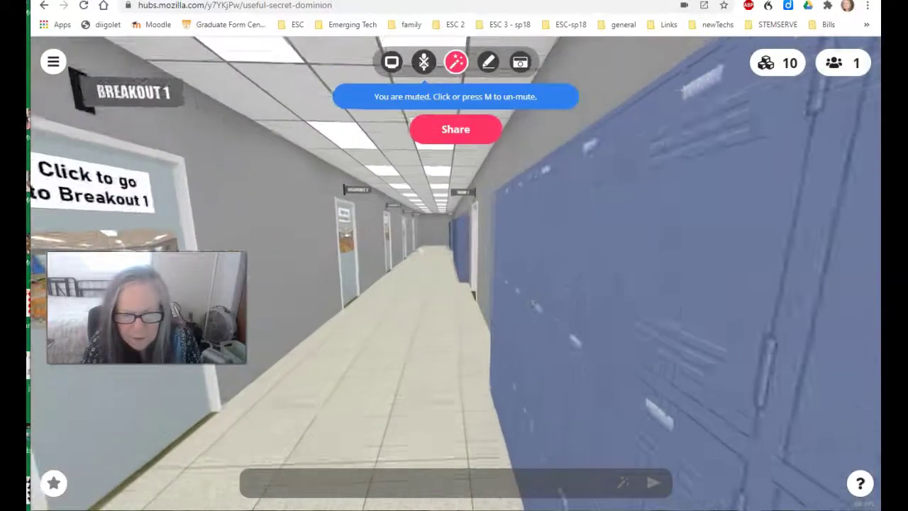
{"action": "key", "text": "s"}
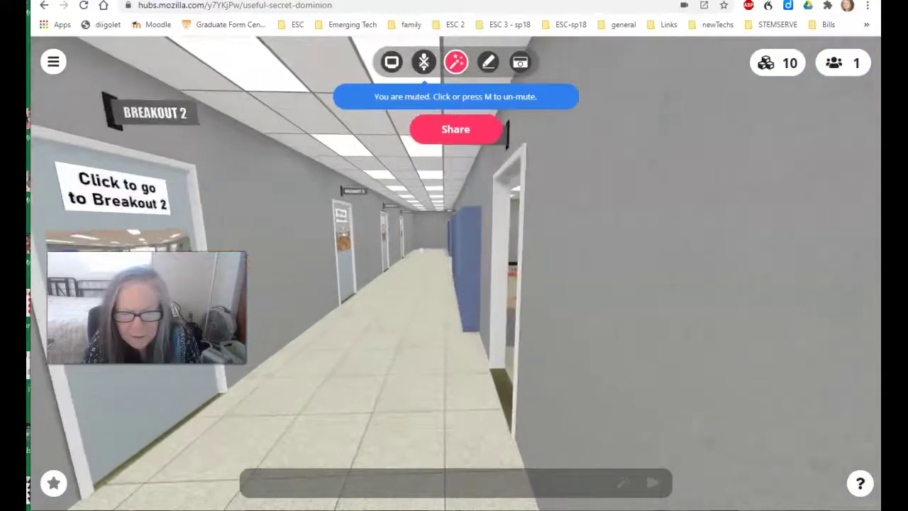
{"action": "key", "text": "s"}
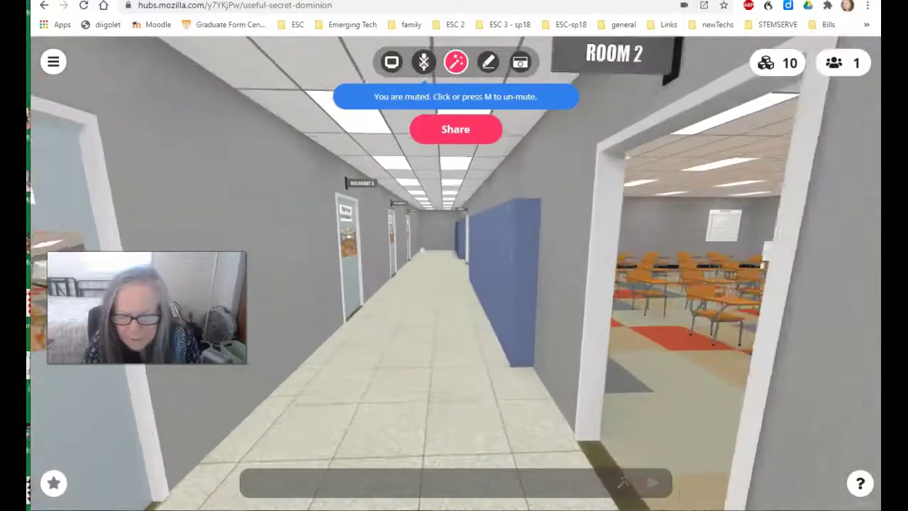
{"action": "key", "text": "s"}
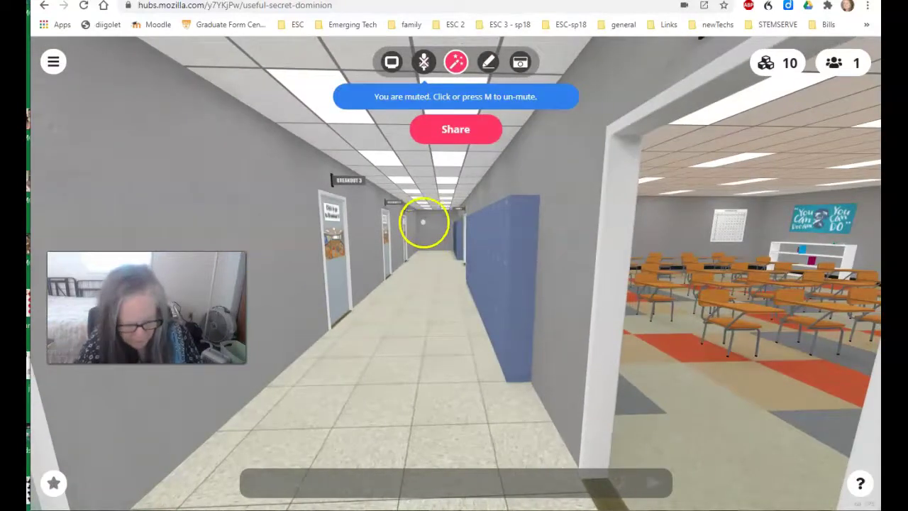
- Face the Breakout 2 door and follow its link into the breakout room
{"action": "left_click_drag", "start_coordinate": [754, 318], "coordinate": [481, 316]}
{"action": "key", "text": "s"}
{"action": "mouse_move", "coordinate": [309, 182]}
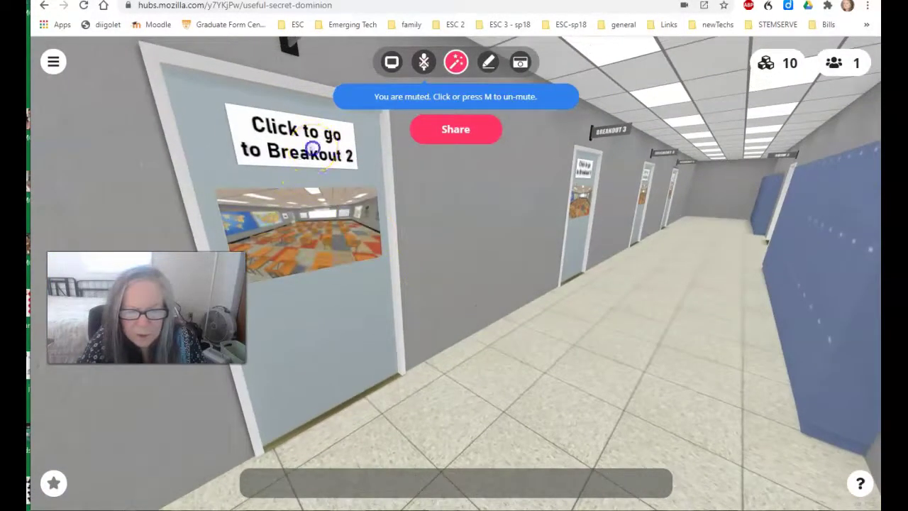
{"action": "mouse_move", "coordinate": [328, 211]}
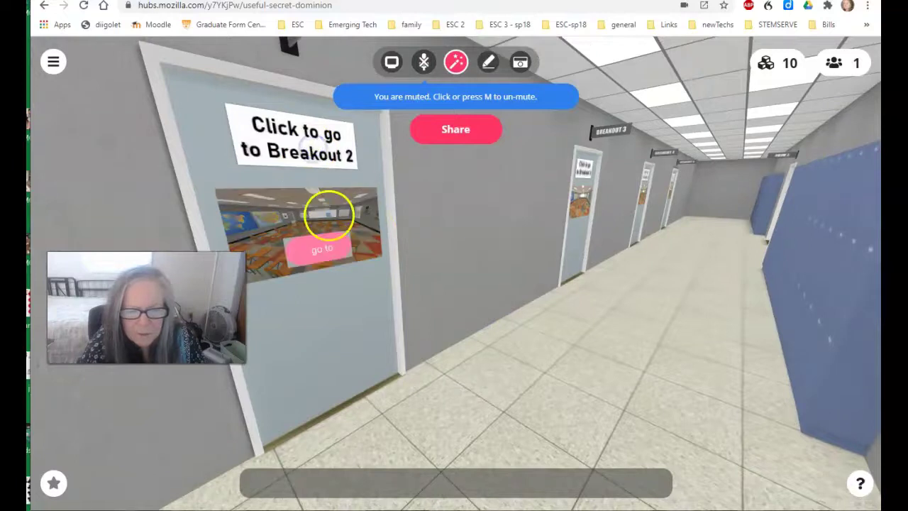
{"action": "left_click", "coordinate": [338, 253]}
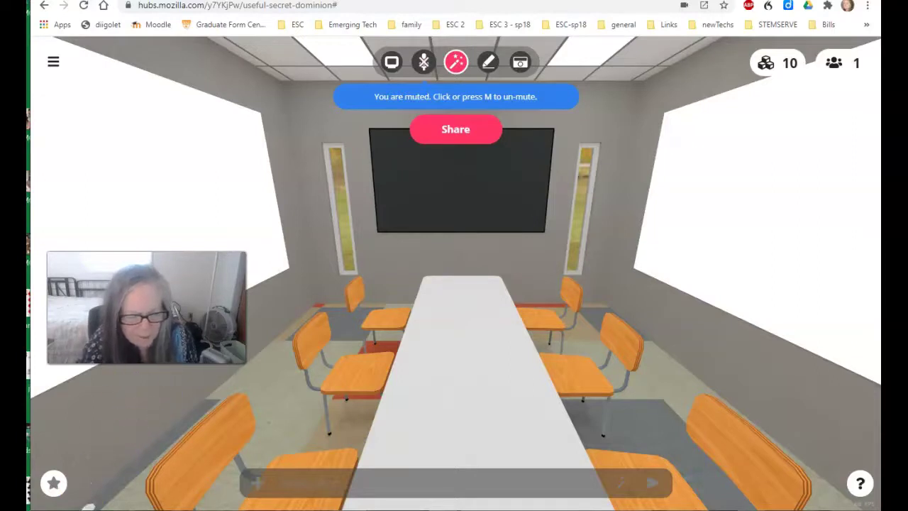
- Mark the room as a favorite and look around the whiteboards and table in Breakout 2
{"action": "left_click_drag", "start_coordinate": [87, 506], "coordinate": [284, 377]}
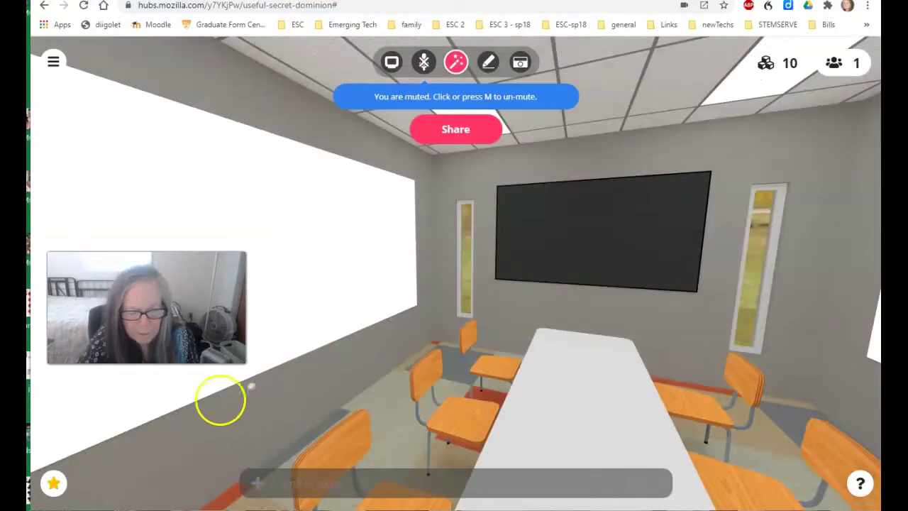
{"action": "left_click", "coordinate": [55, 482]}
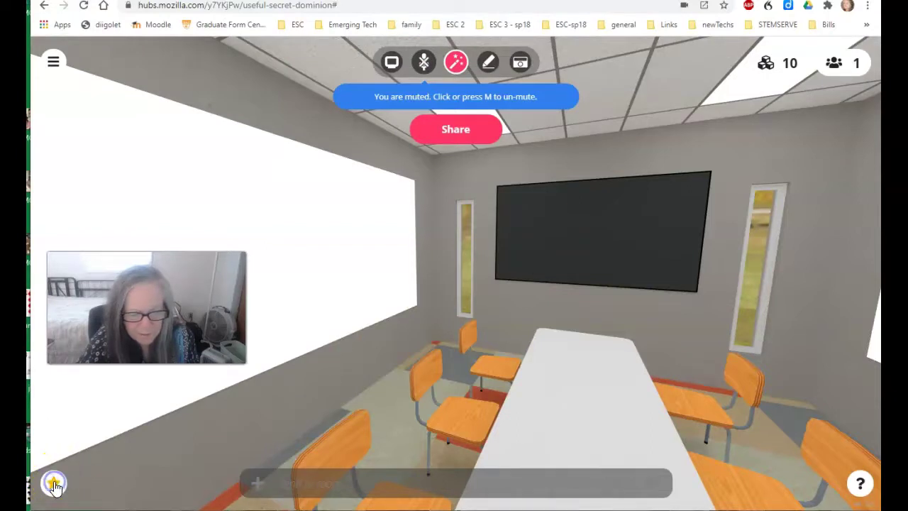
{"action": "left_click_drag", "start_coordinate": [622, 354], "coordinate": [739, 371]}
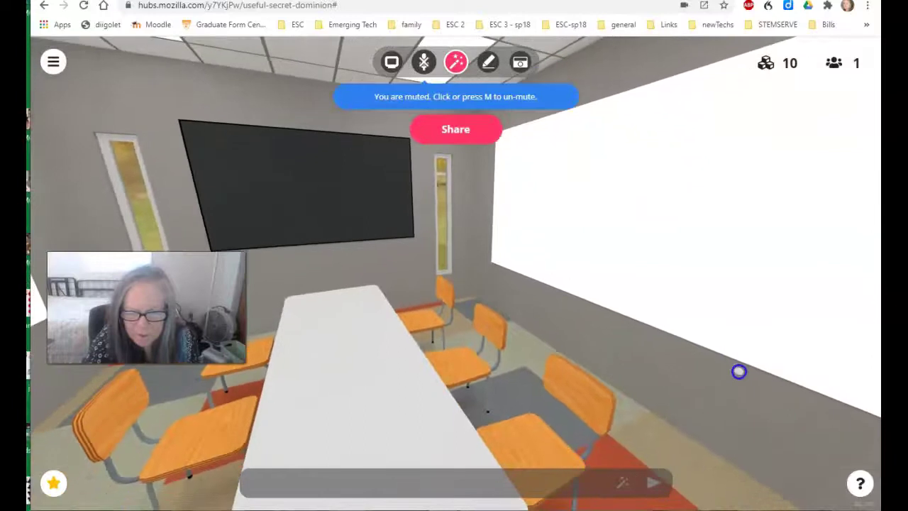
- Start the guided help tour and return from Breakout 2 to the hallway through the link on its door
{"action": "left_click", "coordinate": [860, 487]}
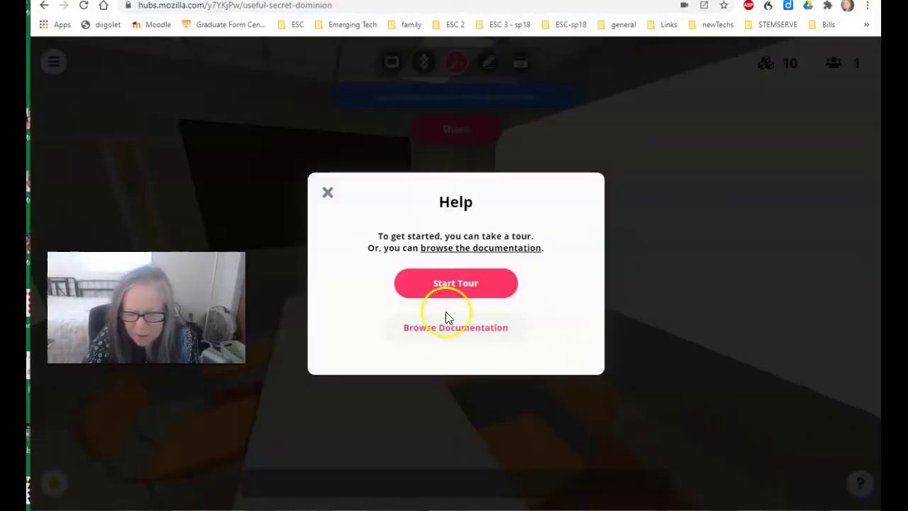
{"action": "left_click", "coordinate": [449, 290]}
{"action": "left_click_drag", "start_coordinate": [449, 295], "coordinate": [644, 311]}
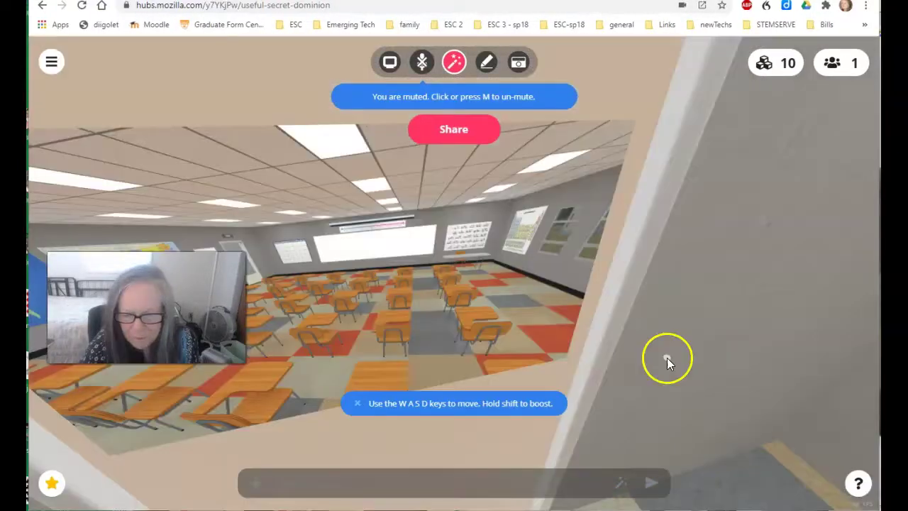
{"action": "left_click_drag", "start_coordinate": [666, 358], "coordinate": [615, 352]}
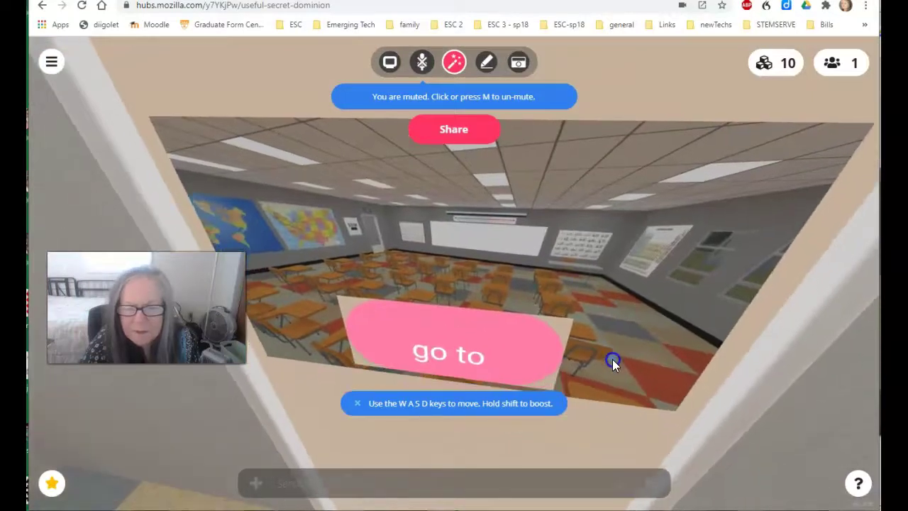
{"action": "left_click", "coordinate": [466, 348]}
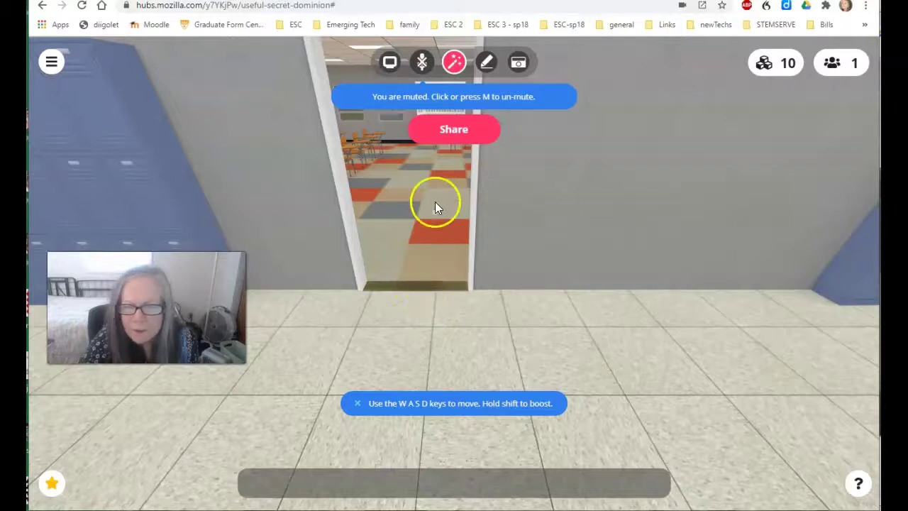
- Walk along the hallway past the lockers to the Room 1 doorway and face into the classroom
{"action": "left_click_drag", "start_coordinate": [430, 295], "coordinate": [466, 319]}
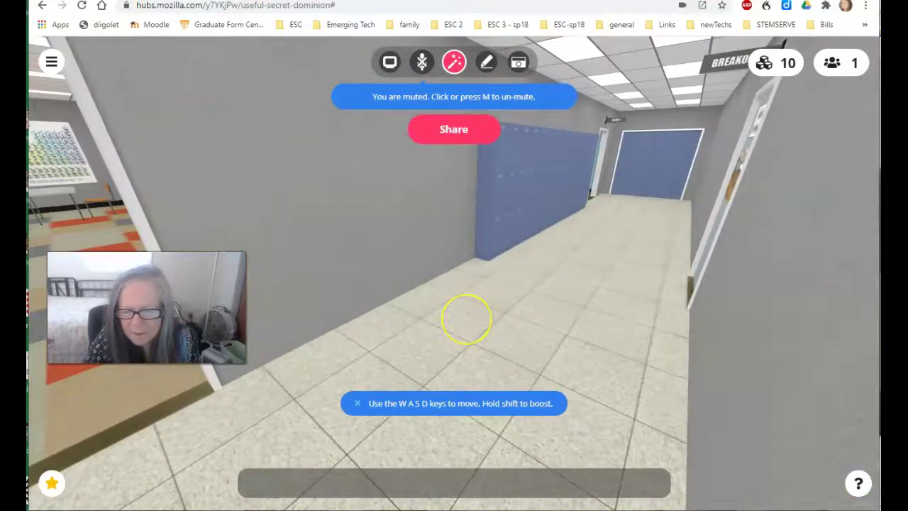
{"action": "key", "text": "w"}
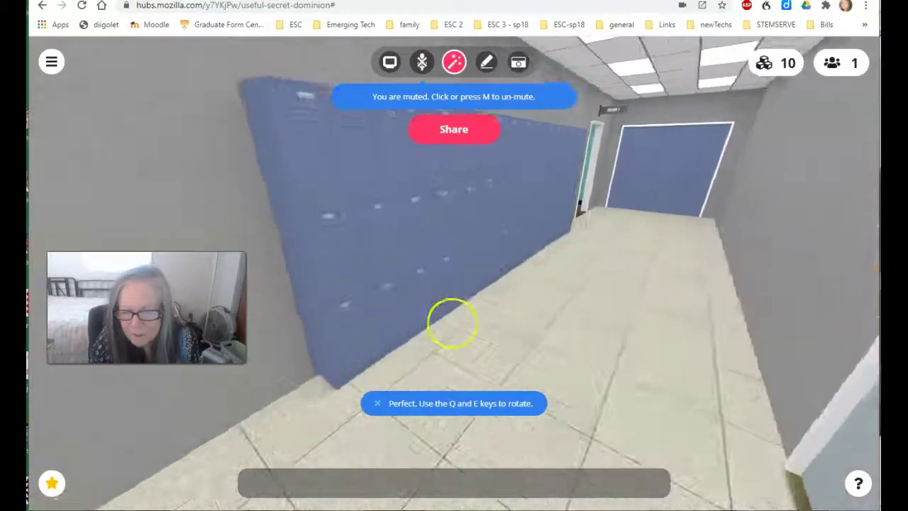
{"action": "key", "text": "w"}
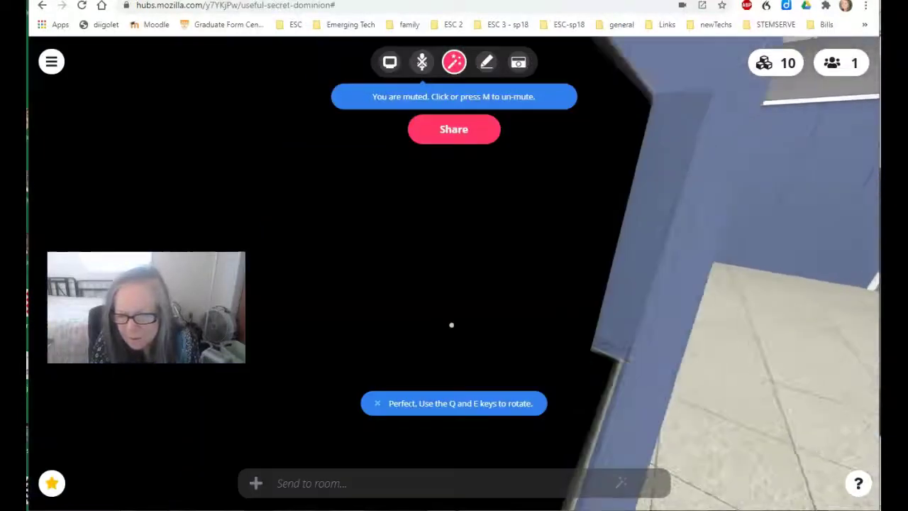
{"action": "key", "text": "w"}
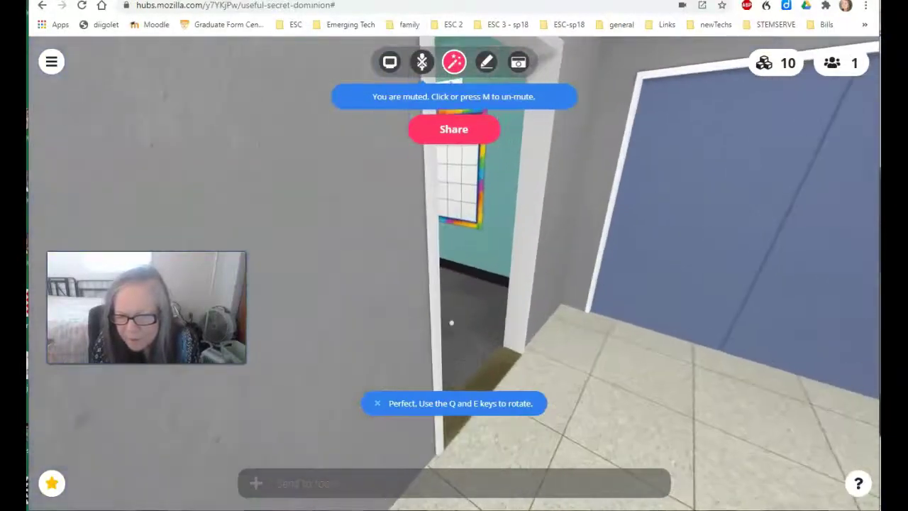
{"action": "key", "text": "w"}
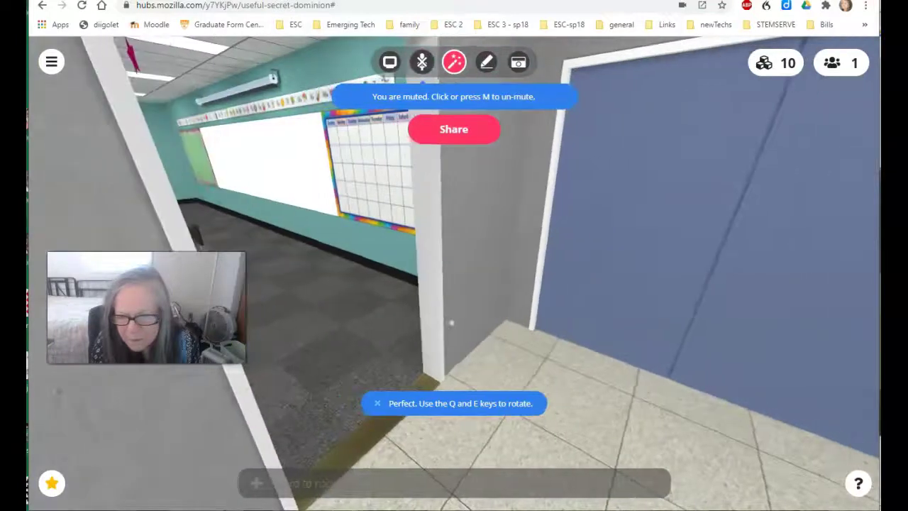
{"action": "key", "text": "w"}
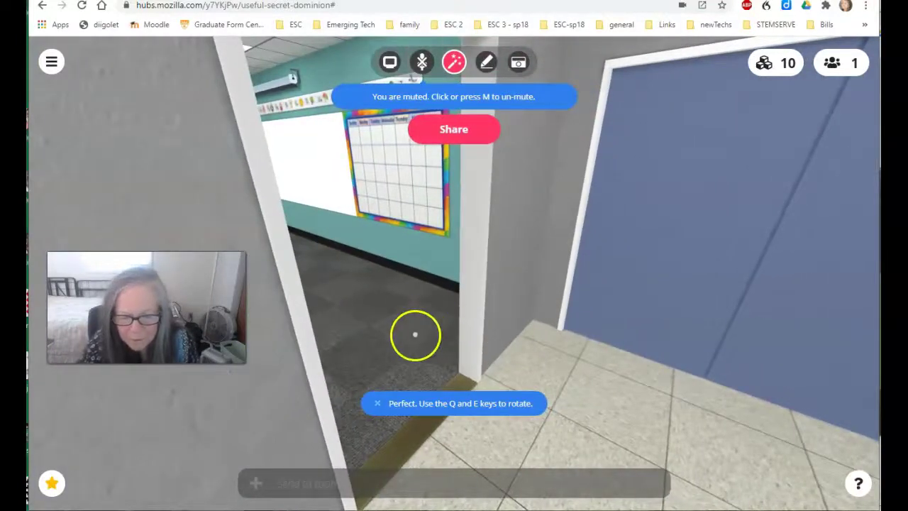
{"action": "left_click_drag", "start_coordinate": [91, 508], "coordinate": [614, 421]}
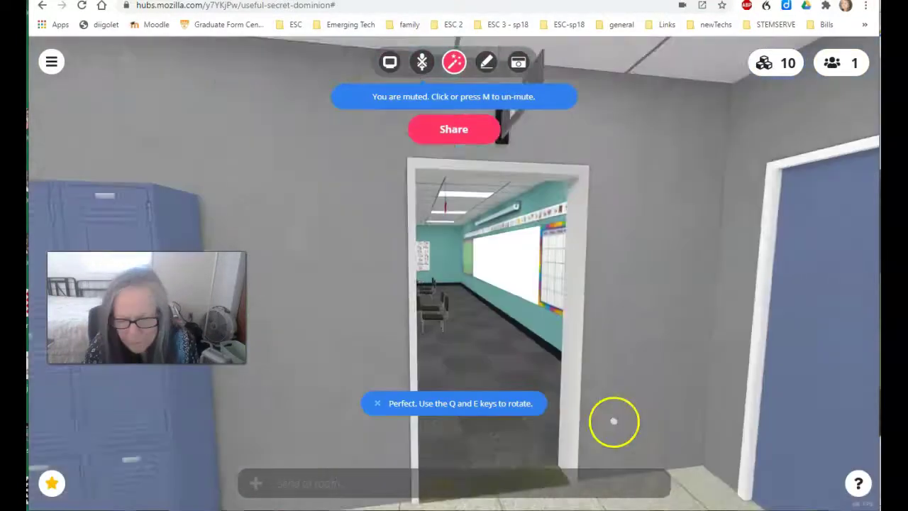
- Enter Room 1 and rotate the view both ways to look over the classroom
{"action": "key", "text": "w"}
{"action": "key", "text": "q"}
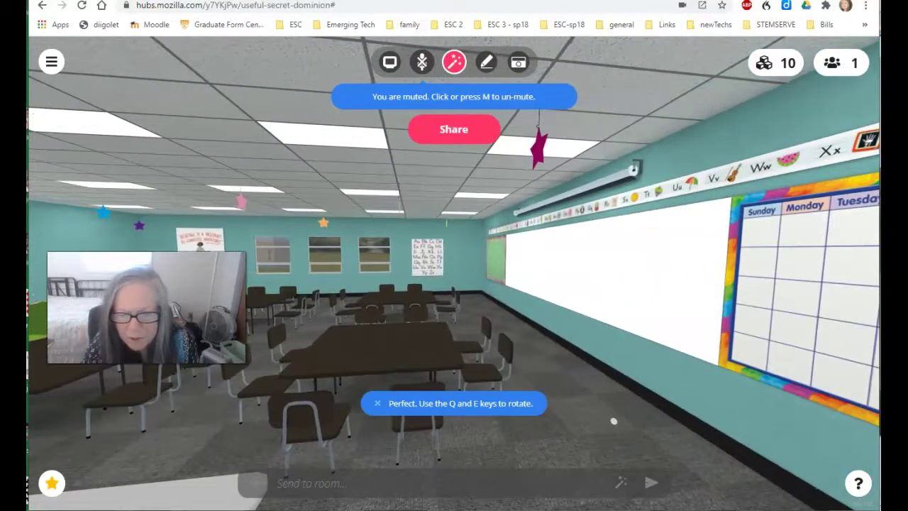
{"action": "key", "text": "q"}
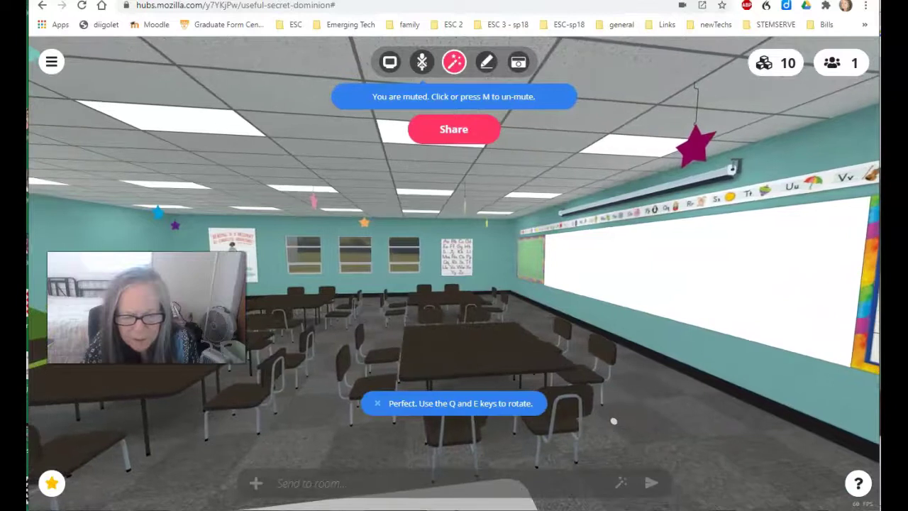
{"action": "key", "text": "e"}
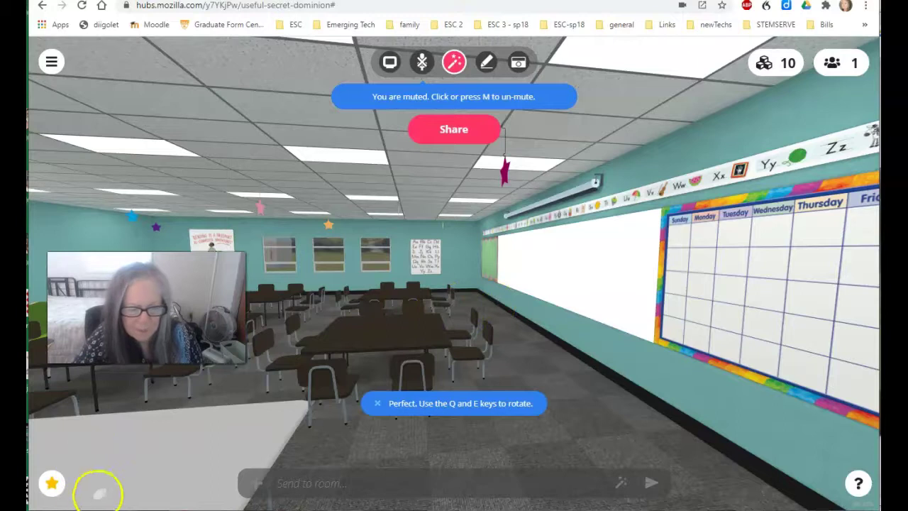
- Bring out the in-room camera and reposition it lower, in front of the classroom tables
{"action": "left_click", "coordinate": [518, 64]}
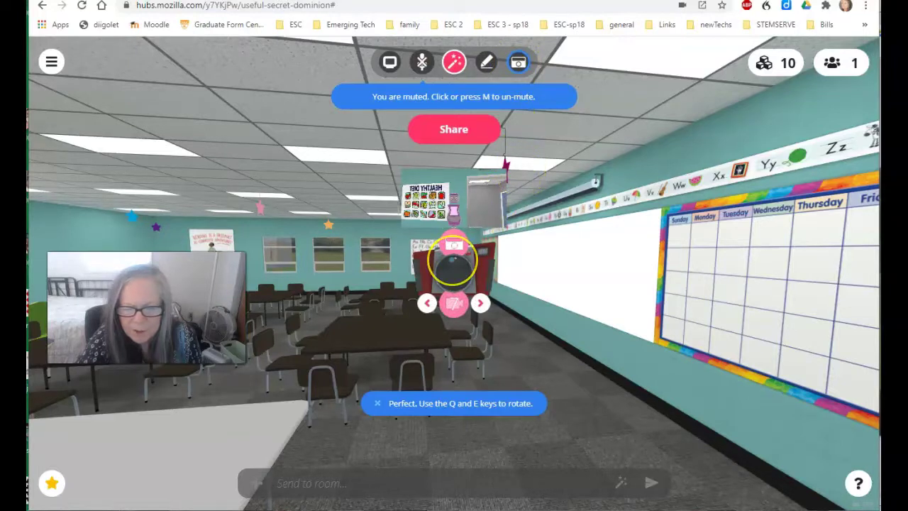
{"action": "left_click_drag", "start_coordinate": [453, 260], "coordinate": [362, 348]}
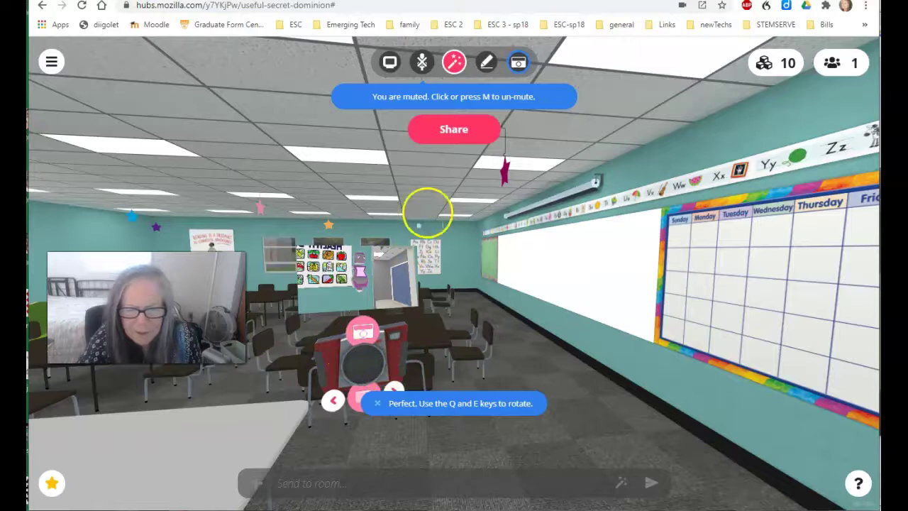
- Check the screen-sharing choices and cancel without sharing a screen
{"action": "left_click", "coordinate": [390, 63]}
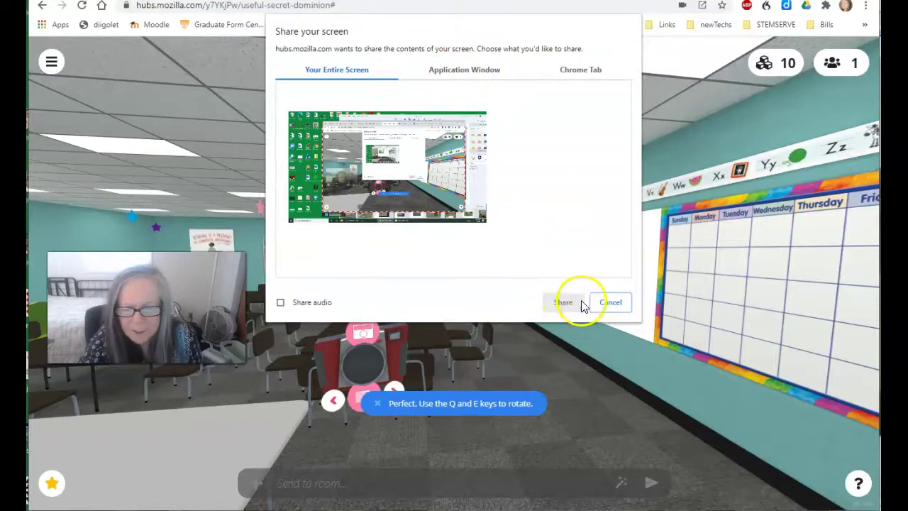
{"action": "left_click", "coordinate": [606, 302]}
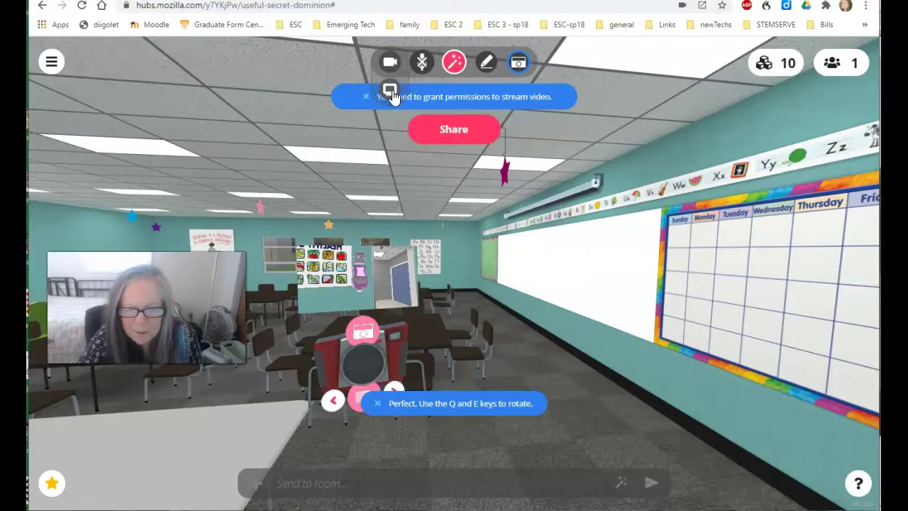
{"action": "left_click", "coordinate": [390, 91]}
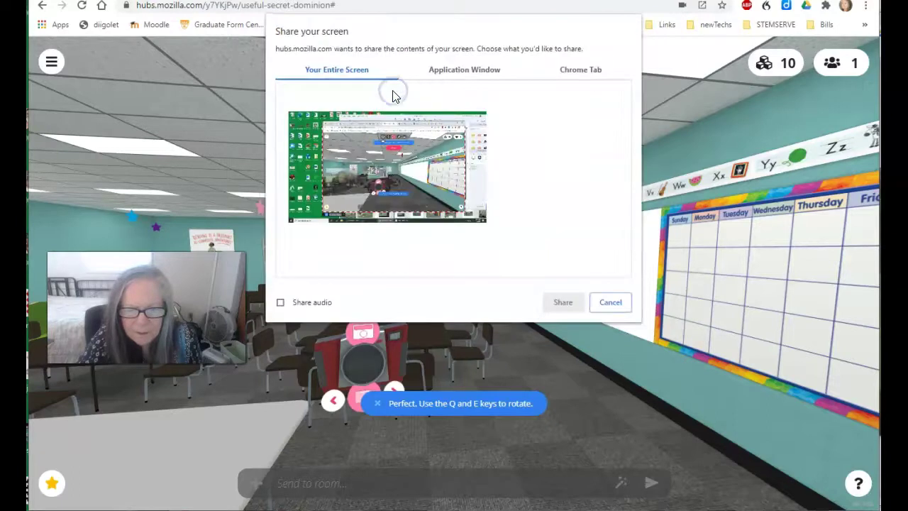
{"action": "left_click", "coordinate": [604, 305]}
{"action": "mouse_move", "coordinate": [390, 65]}
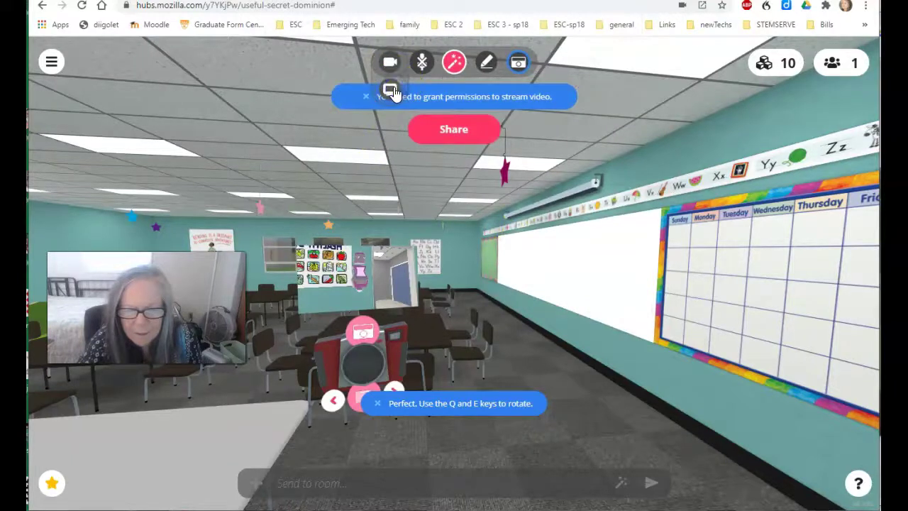
{"action": "mouse_move", "coordinate": [482, 310]}
{"action": "left_mouse_down"}
{"action": "mouse_move", "coordinate": [434, 296]}
{"action": "mouse_move", "coordinate": [456, 296]}
{"action": "mouse_move", "coordinate": [468, 270]}
{"action": "mouse_move", "coordinate": [448, 273]}
{"action": "mouse_move", "coordinate": [466, 312]}
{"action": "mouse_move", "coordinate": [479, 316]}
{"action": "left_mouse_up"}
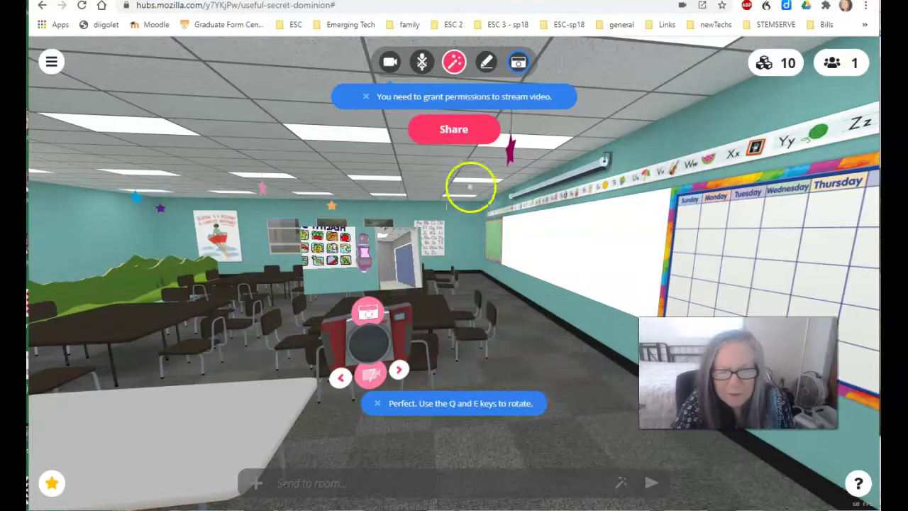
- Share the room link in a tweet, adding the text "- testing a new classroom setting" after the prefilled invitation, and post it
{"action": "left_click", "coordinate": [454, 101]}
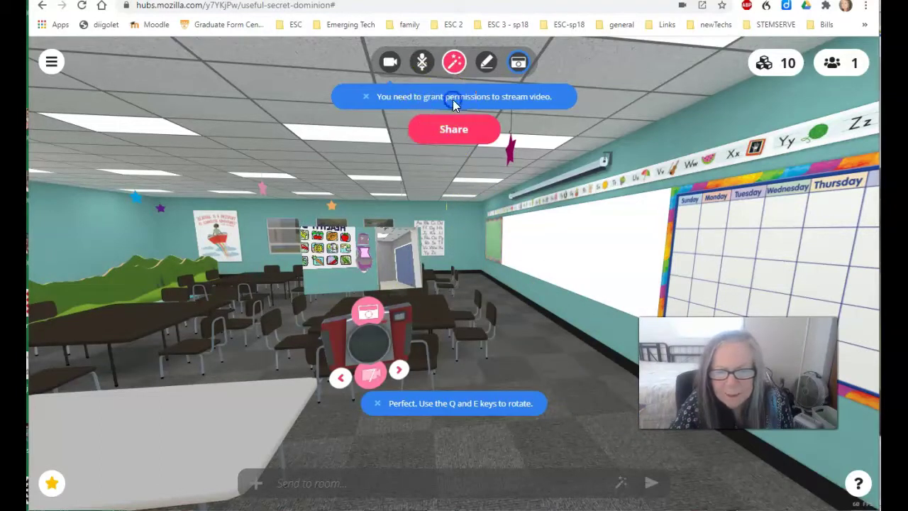
{"action": "left_click", "coordinate": [454, 128]}
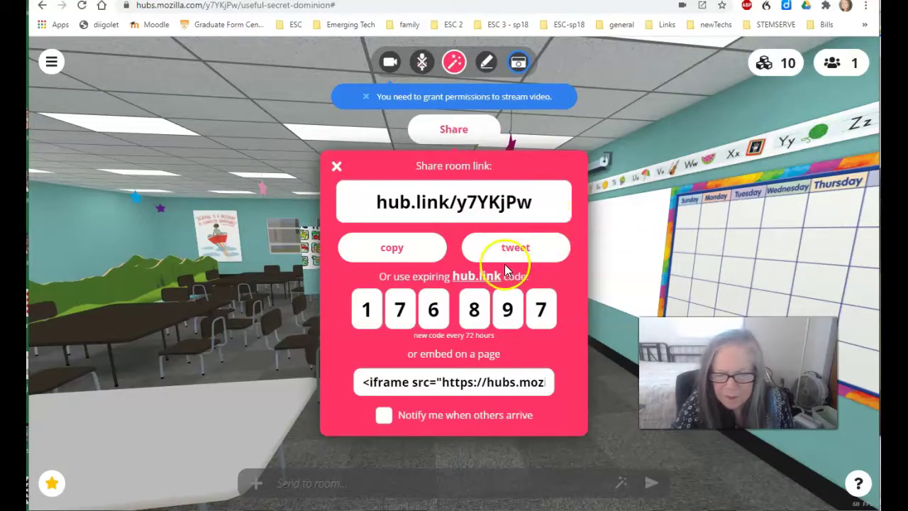
{"action": "left_click", "coordinate": [492, 249]}
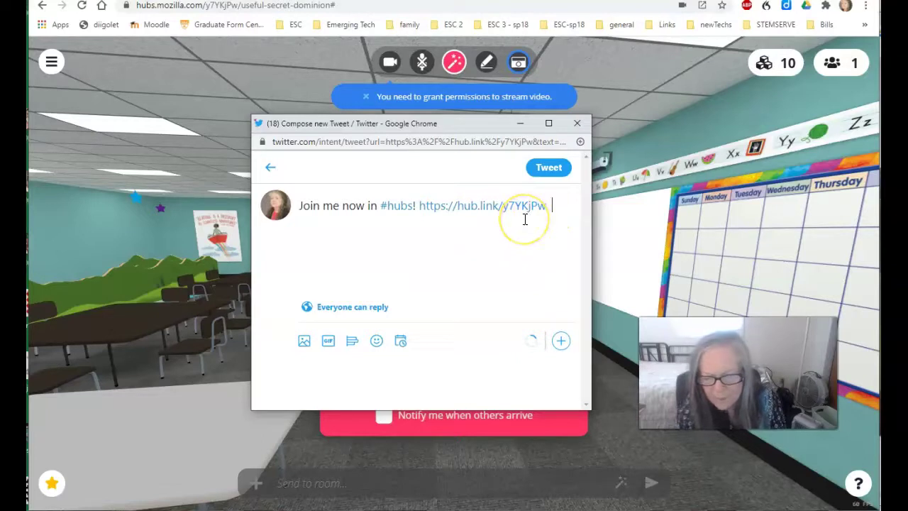
{"action": "type", "text": "testi"}
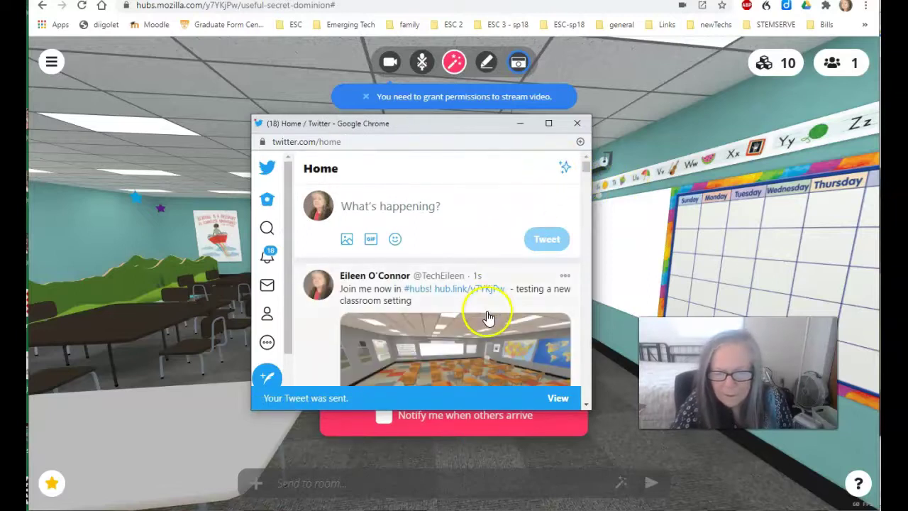
- Review the posted tweet's room preview, then close Twitter and the room link details to return to the classroom
{"action": "scroll", "coordinate": [488, 322], "scroll_direction": "down", "scroll_amount": 3}
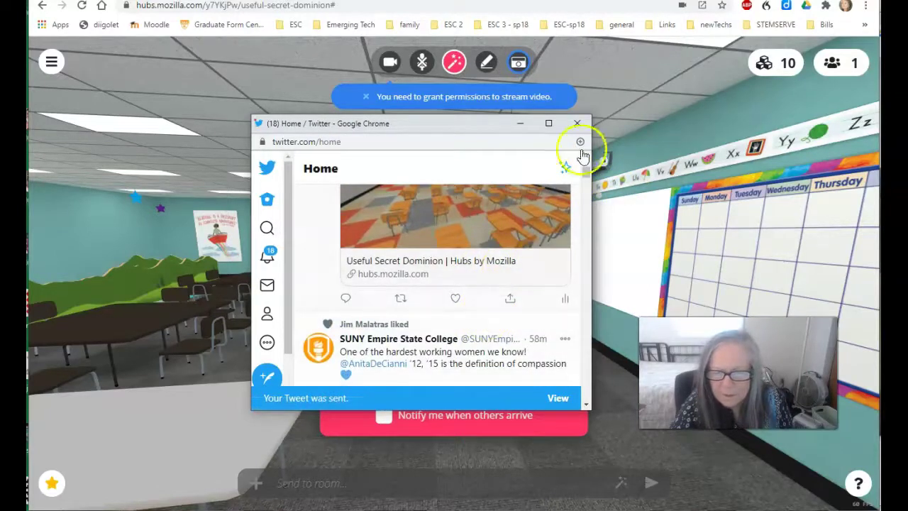
{"action": "left_click", "coordinate": [579, 125]}
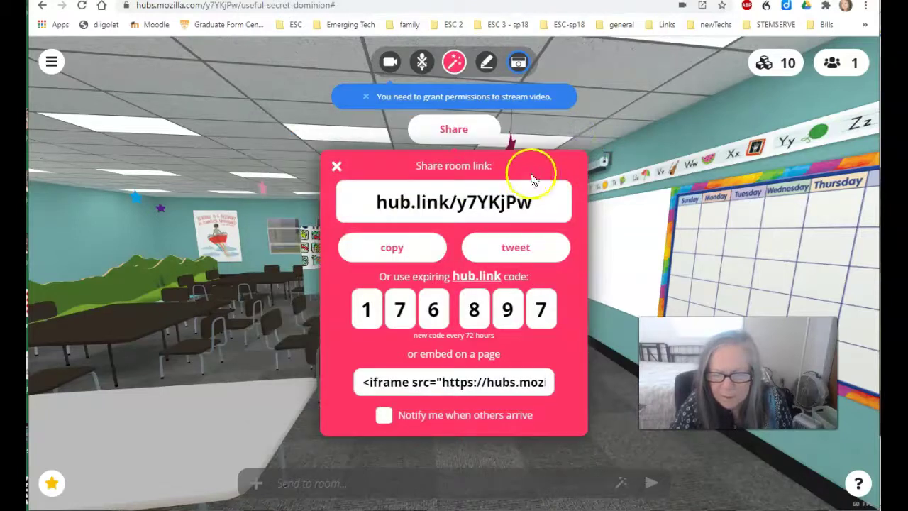
{"action": "left_click", "coordinate": [337, 171]}
{"action": "left_click_drag", "start_coordinate": [478, 370], "coordinate": [516, 367]}
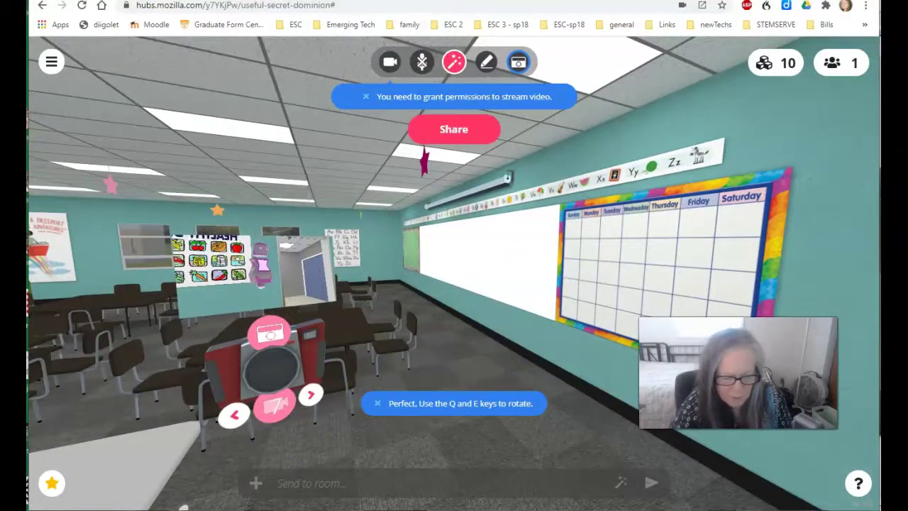